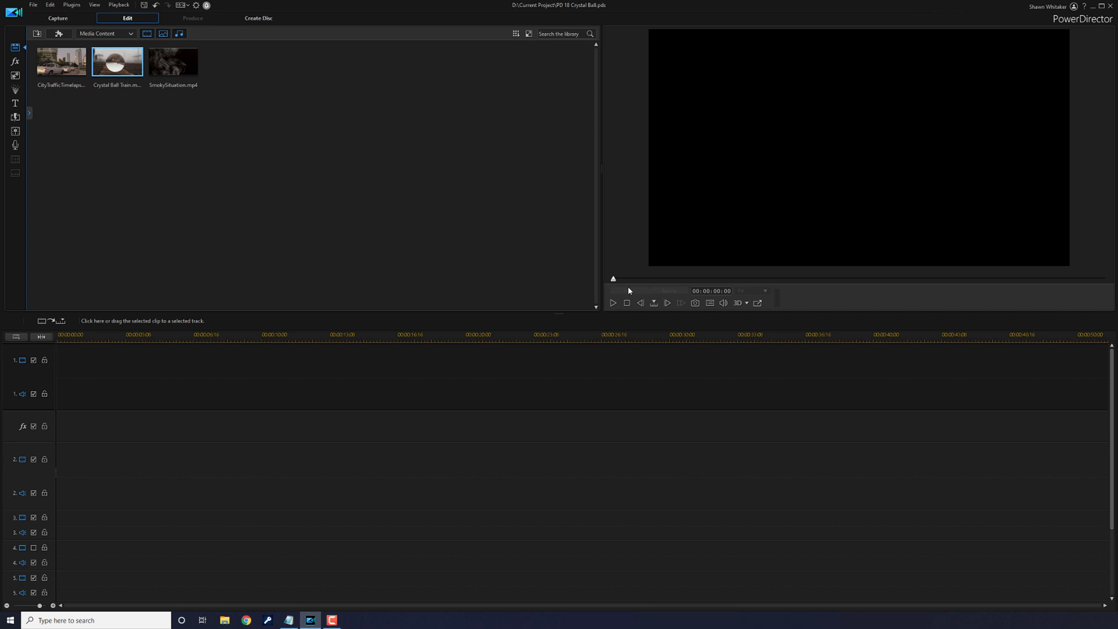
Place the Crystal Ball Train clip on track 1 and trim both ends to about ten seconds
{"action": "left_click_drag", "start_coordinate": [613, 281], "coordinate": [553, 273]}
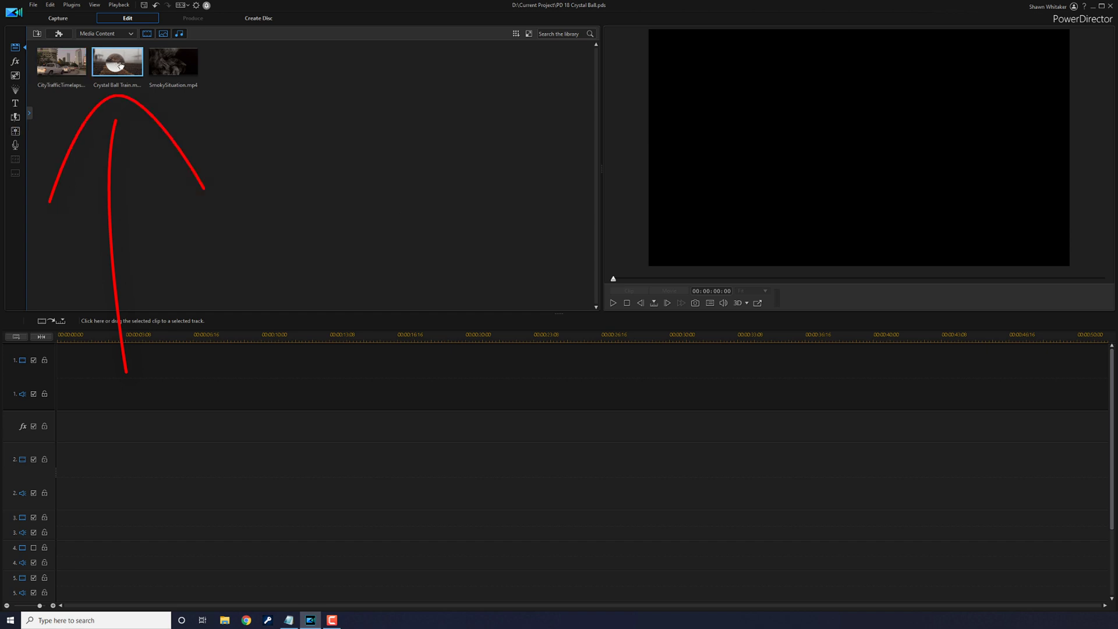
{"action": "mouse_move", "coordinate": [119, 64]}
{"action": "left_mouse_down"}
{"action": "mouse_move", "coordinate": [99, 302]}
{"action": "mouse_move", "coordinate": [82, 351]}
{"action": "mouse_move", "coordinate": [52, 359]}
{"action": "mouse_move", "coordinate": [195, 387]}
{"action": "mouse_move", "coordinate": [215, 379]}
{"action": "left_mouse_up"}
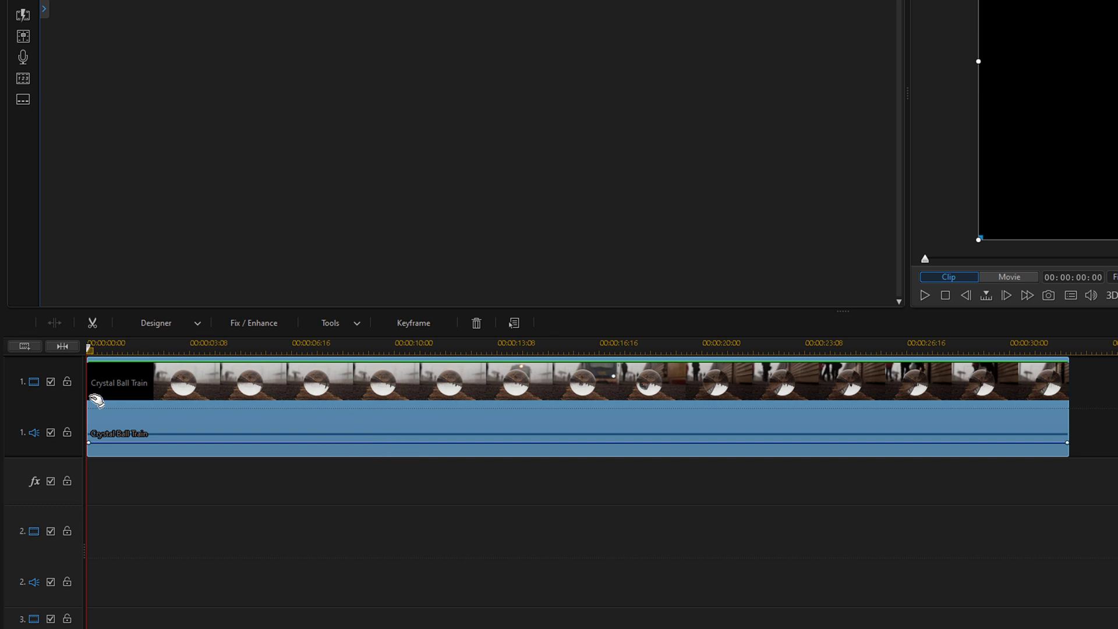
{"action": "left_click_drag", "start_coordinate": [88, 397], "coordinate": [424, 407]}
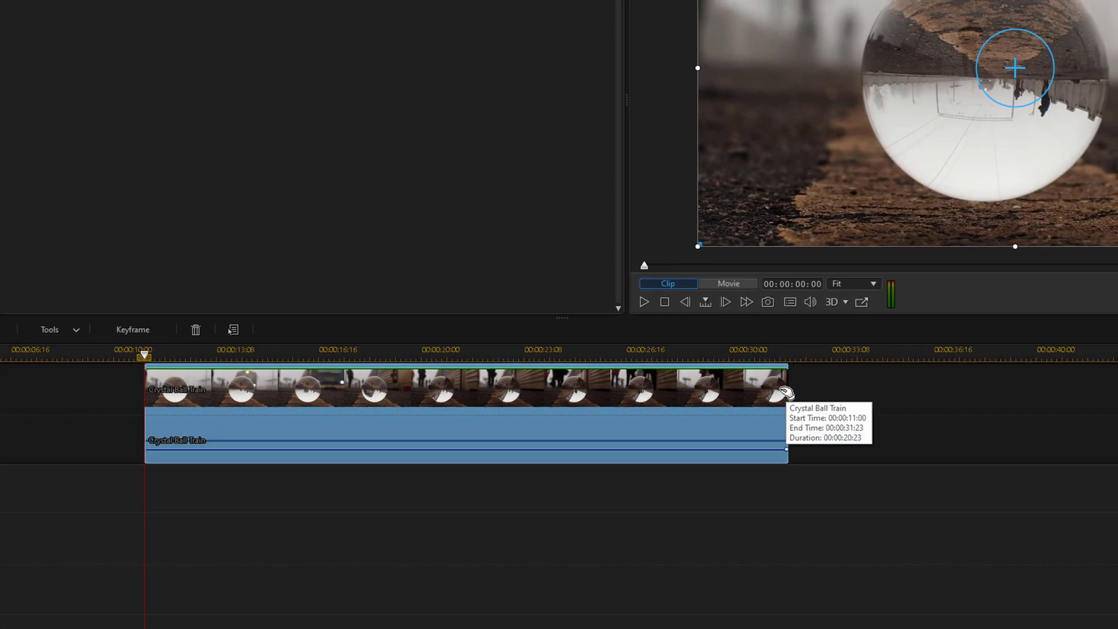
{"action": "left_click_drag", "start_coordinate": [786, 391], "coordinate": [787, 392]}
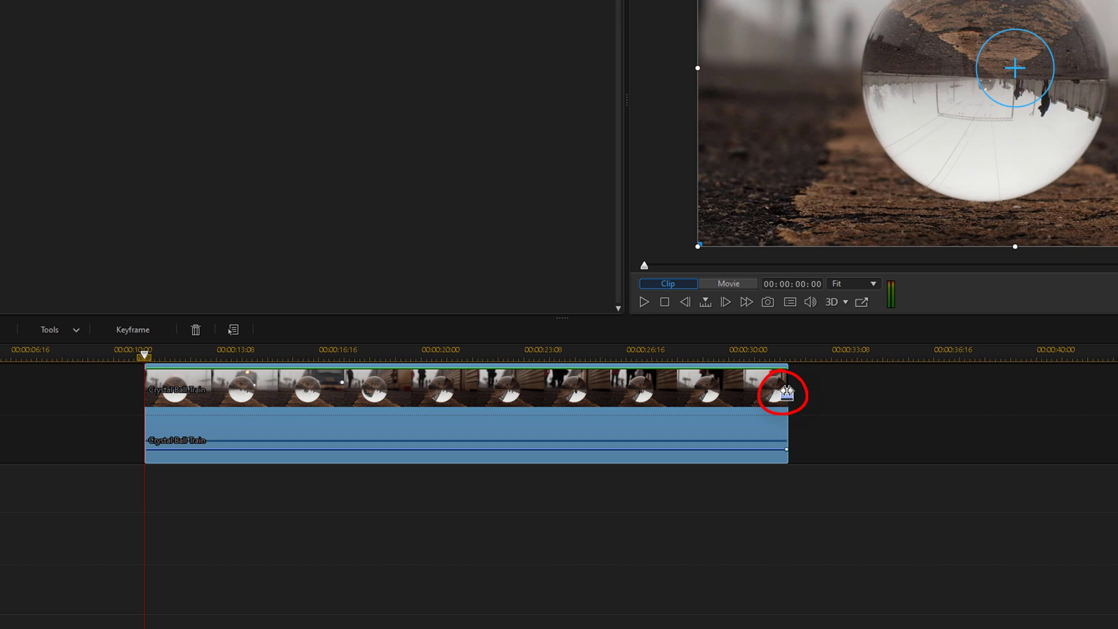
{"action": "left_click_drag", "start_coordinate": [787, 391], "coordinate": [454, 402]}
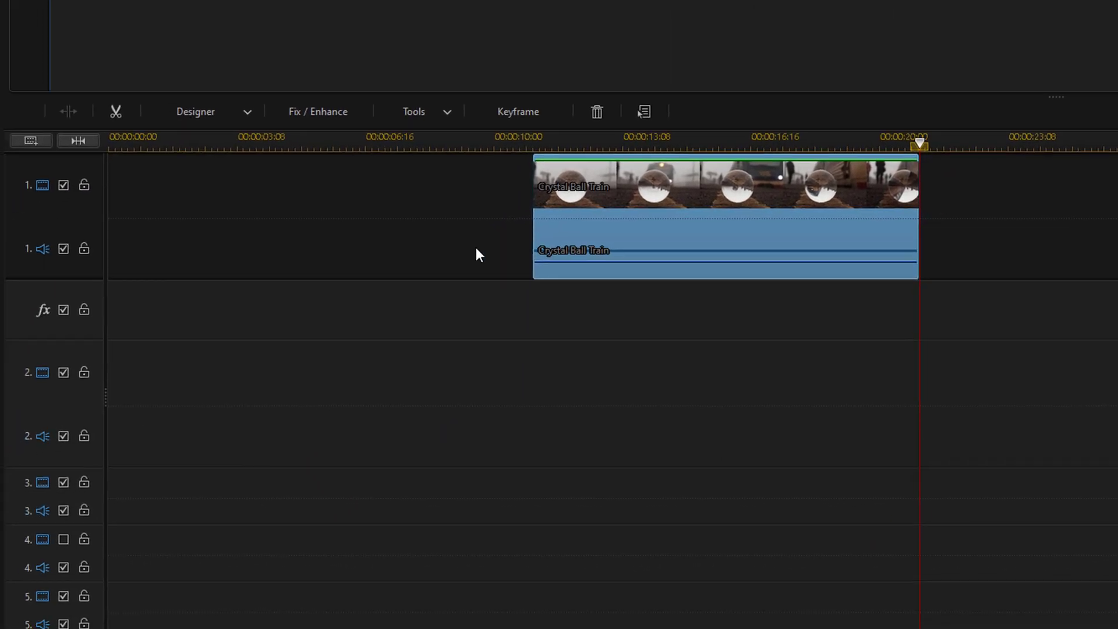
Remove the leading gap so the clip starts at 00:00:00:00, with the playhead at the start
{"action": "right_click", "coordinate": [296, 245]}
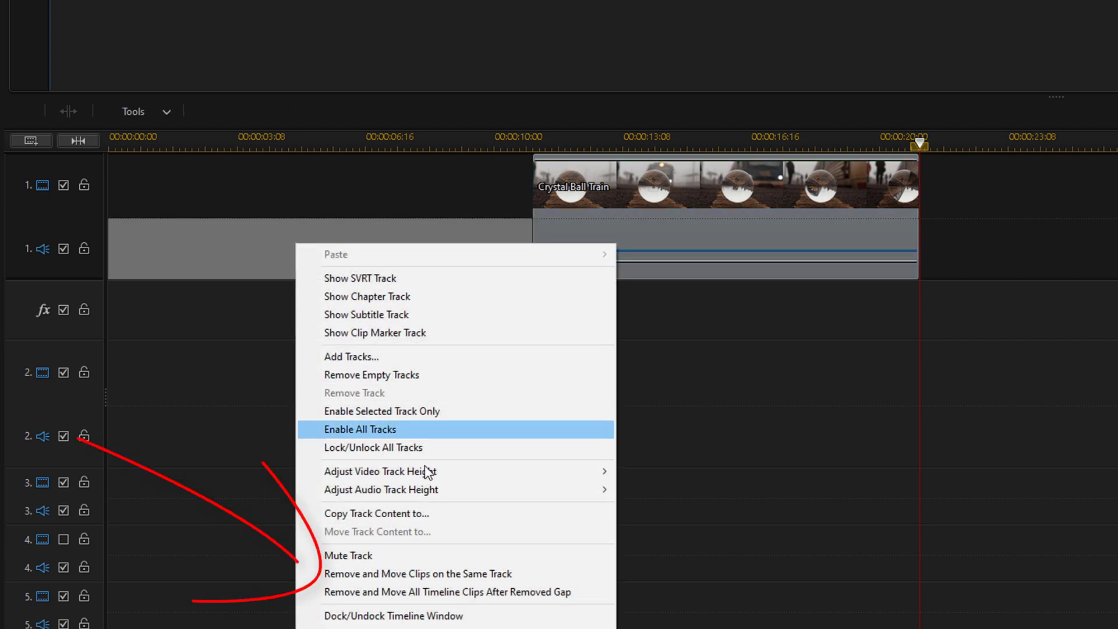
{"action": "left_click", "coordinate": [476, 573]}
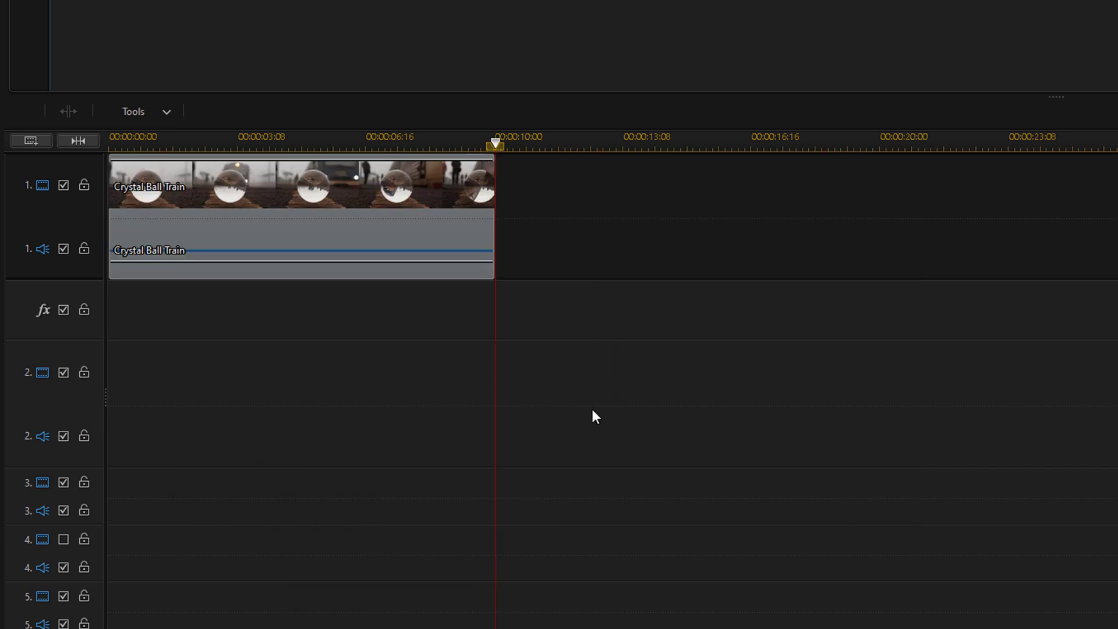
{"action": "key", "text": "Home"}
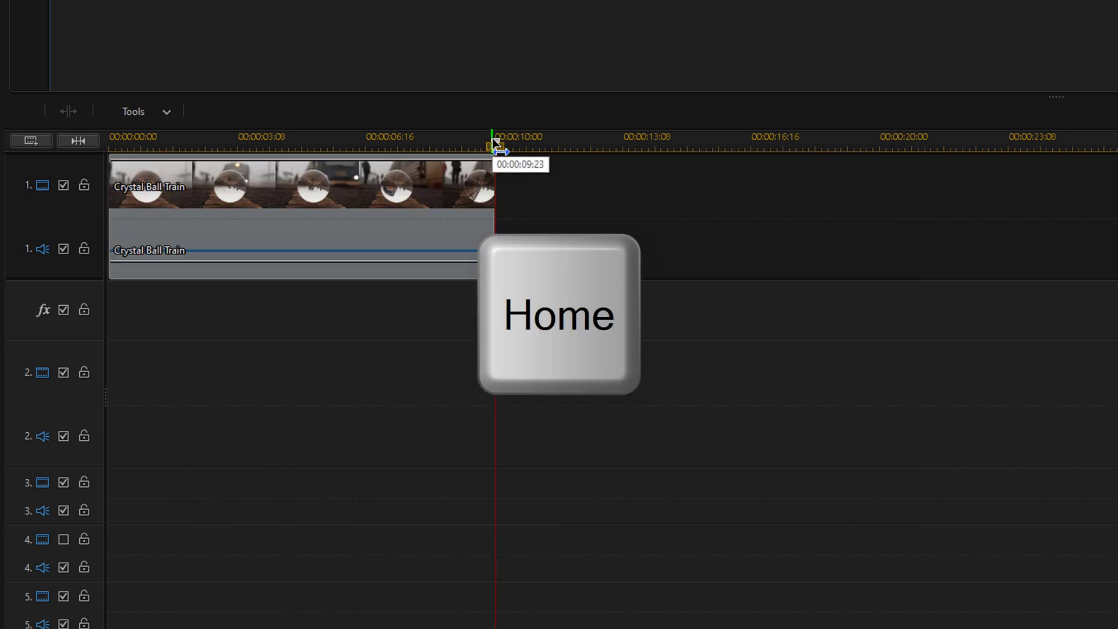
{"action": "key", "text": "Home"}
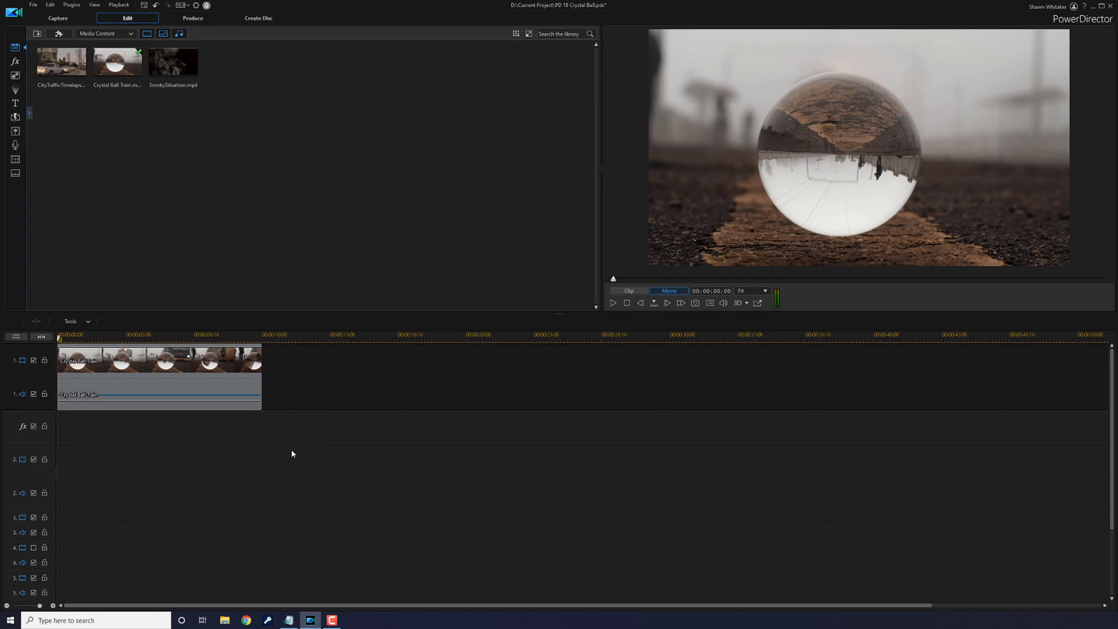
Add the City Traffic Timelapse clip to track 2, spanning 00:00:00:00 to 00:00:10:01
{"action": "left_click", "coordinate": [70, 76]}
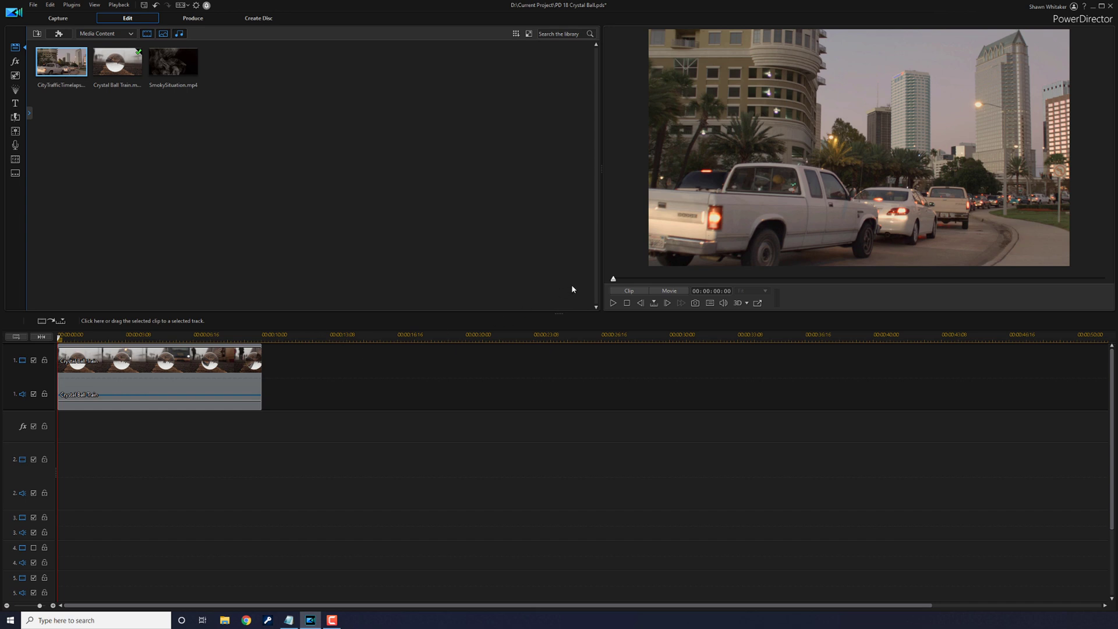
{"action": "left_click_drag", "start_coordinate": [614, 282], "coordinate": [537, 272]}
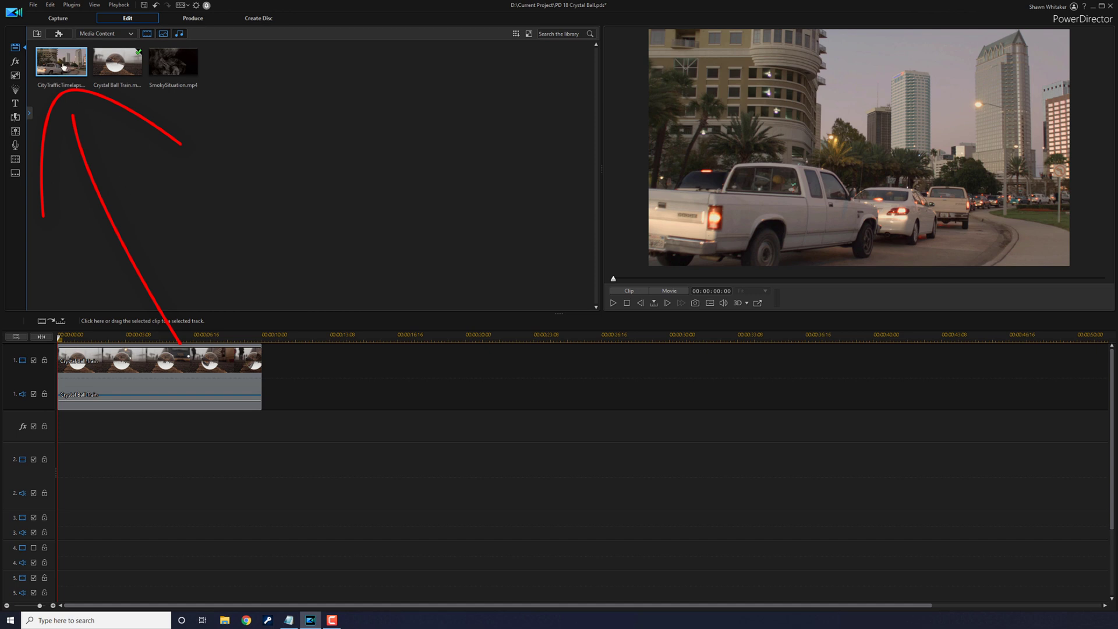
{"action": "mouse_move", "coordinate": [63, 66]}
{"action": "left_mouse_down"}
{"action": "mouse_move", "coordinate": [73, 434]}
{"action": "mouse_move", "coordinate": [66, 483]}
{"action": "mouse_move", "coordinate": [53, 481]}
{"action": "left_mouse_up"}
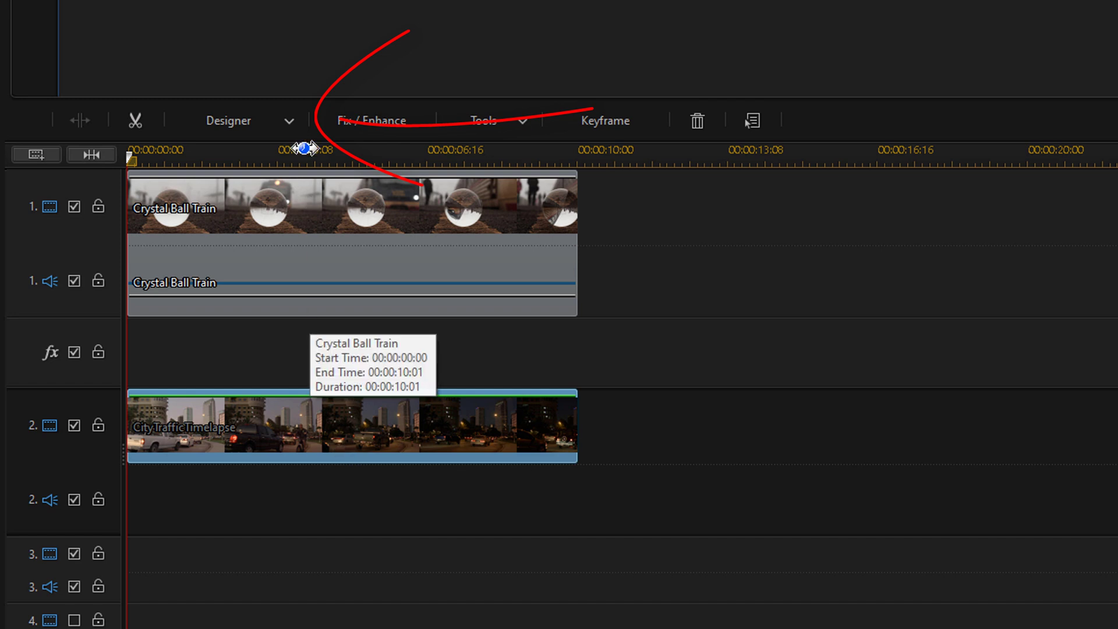
{"action": "left_click", "coordinate": [291, 123]}
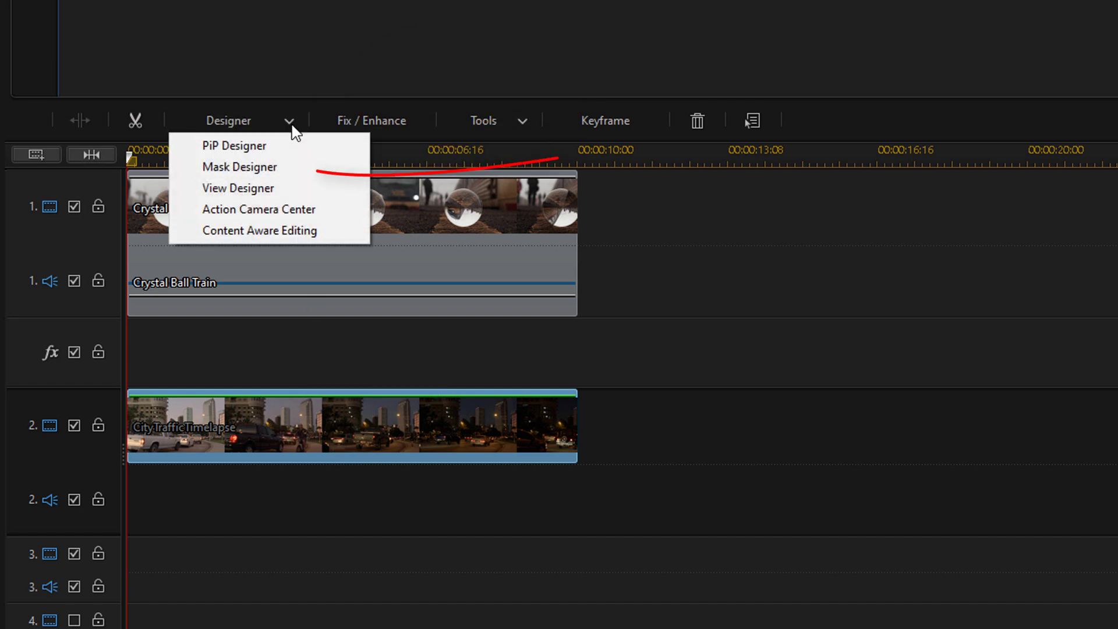
Apply the feathered oval mask to the City Traffic Timelapse clip in Mask Designer
{"action": "left_click", "coordinate": [267, 173]}
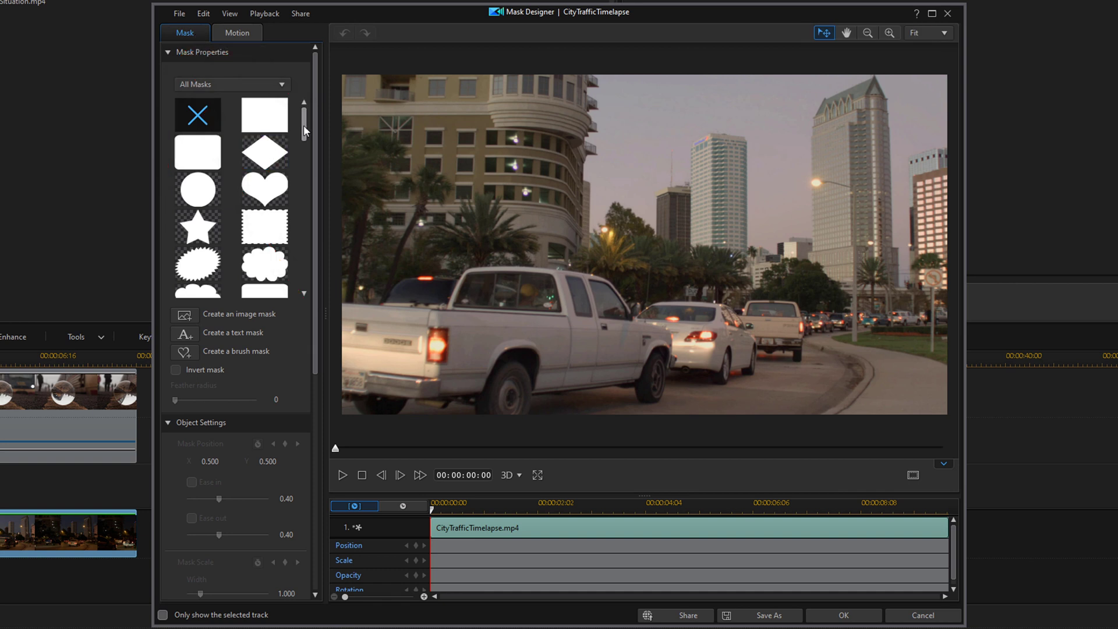
{"action": "left_click_drag", "start_coordinate": [303, 124], "coordinate": [316, 251]}
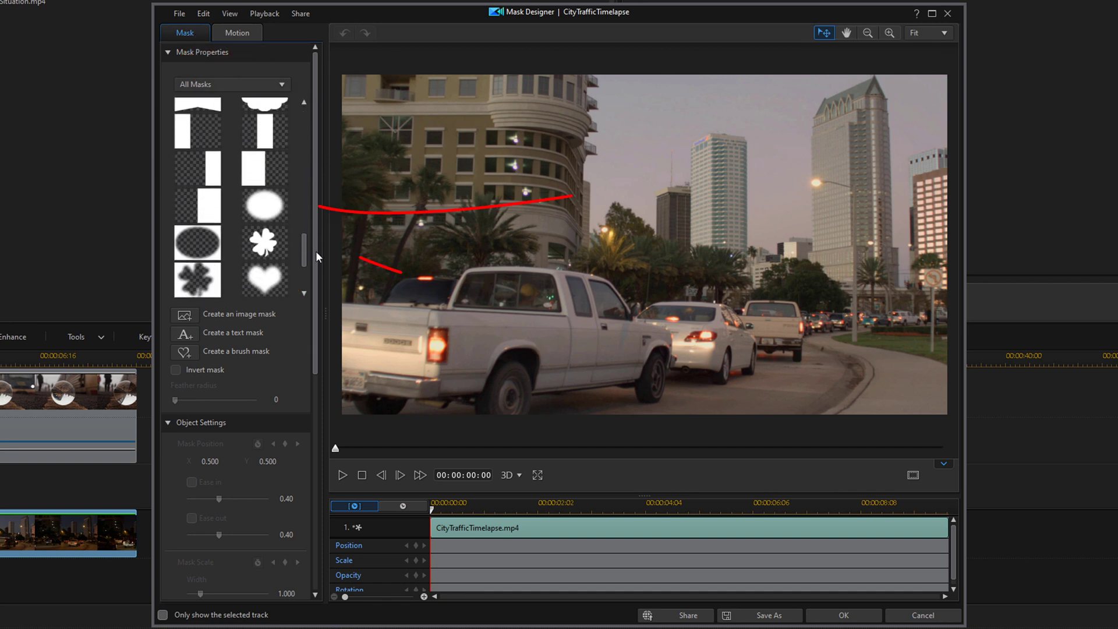
{"action": "left_click", "coordinate": [273, 206]}
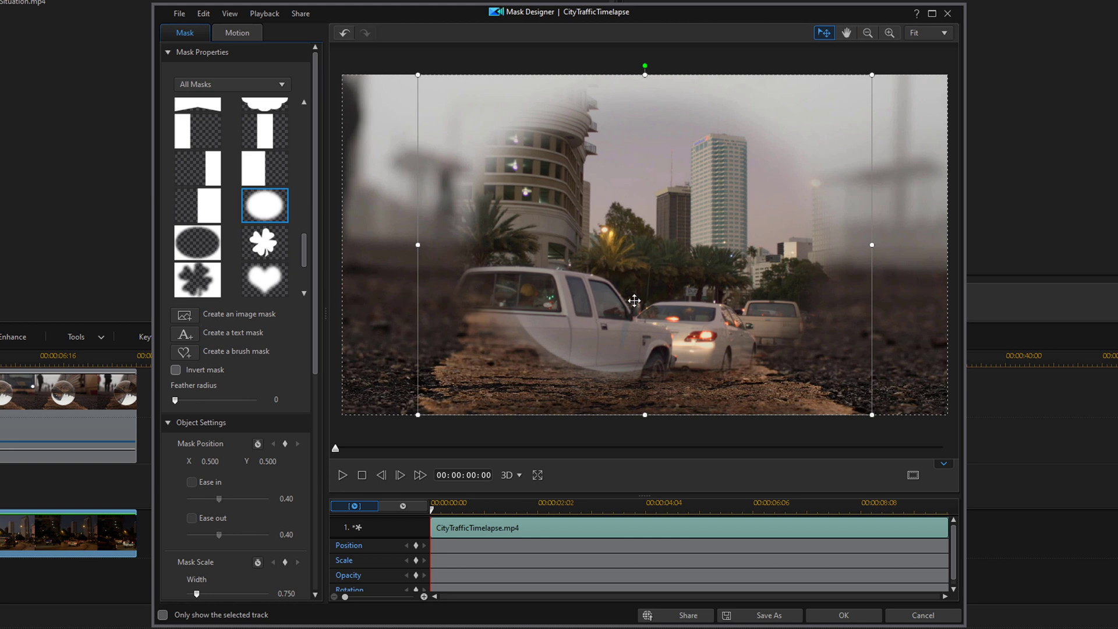
Unlock the mask's aspect ratio and drag it over the crystal ball, narrowing and shortening it
{"action": "left_click_drag", "start_coordinate": [313, 306], "coordinate": [331, 435]}
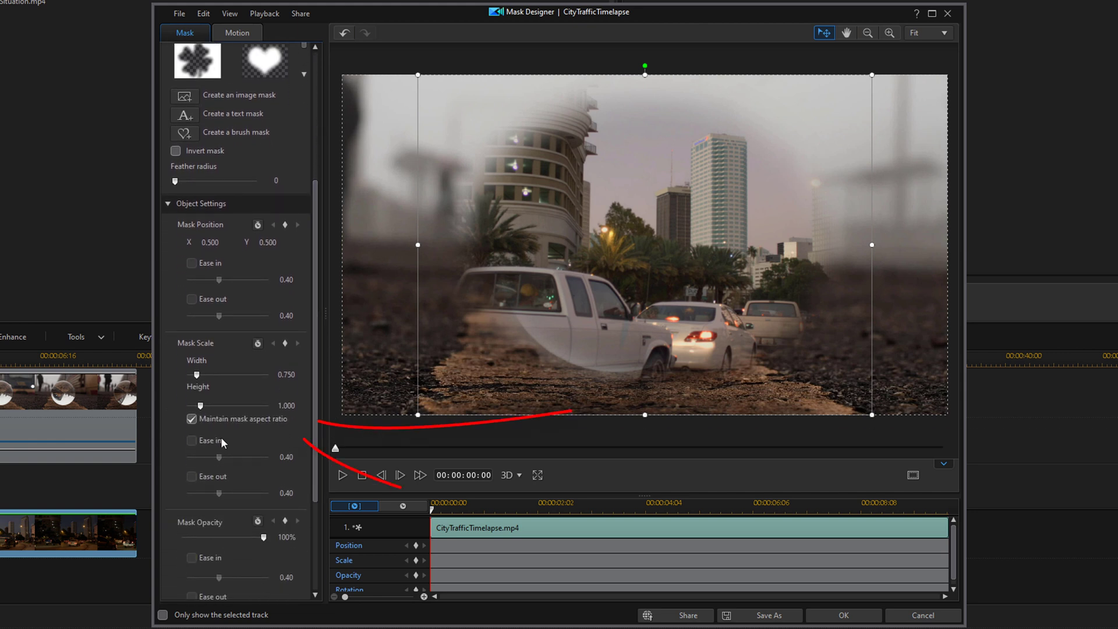
{"action": "left_click", "coordinate": [191, 419]}
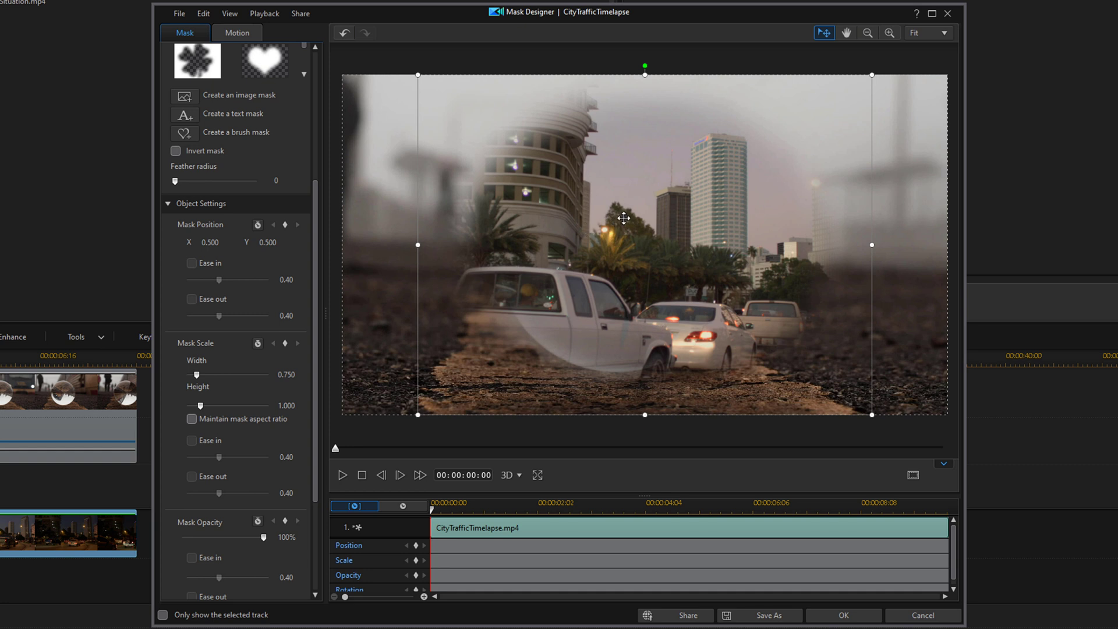
{"action": "mouse_move", "coordinate": [624, 218]}
{"action": "left_mouse_down"}
{"action": "mouse_move", "coordinate": [689, 254]}
{"action": "mouse_move", "coordinate": [580, 260]}
{"action": "mouse_move", "coordinate": [641, 315]}
{"action": "mouse_move", "coordinate": [617, 210]}
{"action": "mouse_move", "coordinate": [571, 227]}
{"action": "mouse_move", "coordinate": [607, 226]}
{"action": "left_mouse_up"}
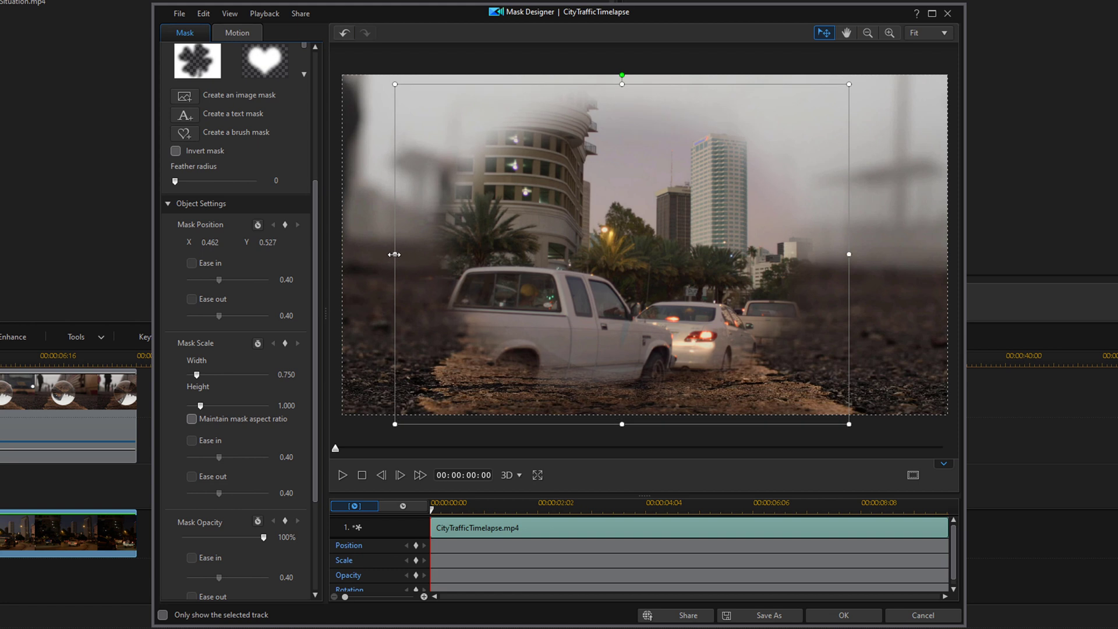
{"action": "left_click_drag", "start_coordinate": [394, 254], "coordinate": [467, 255]}
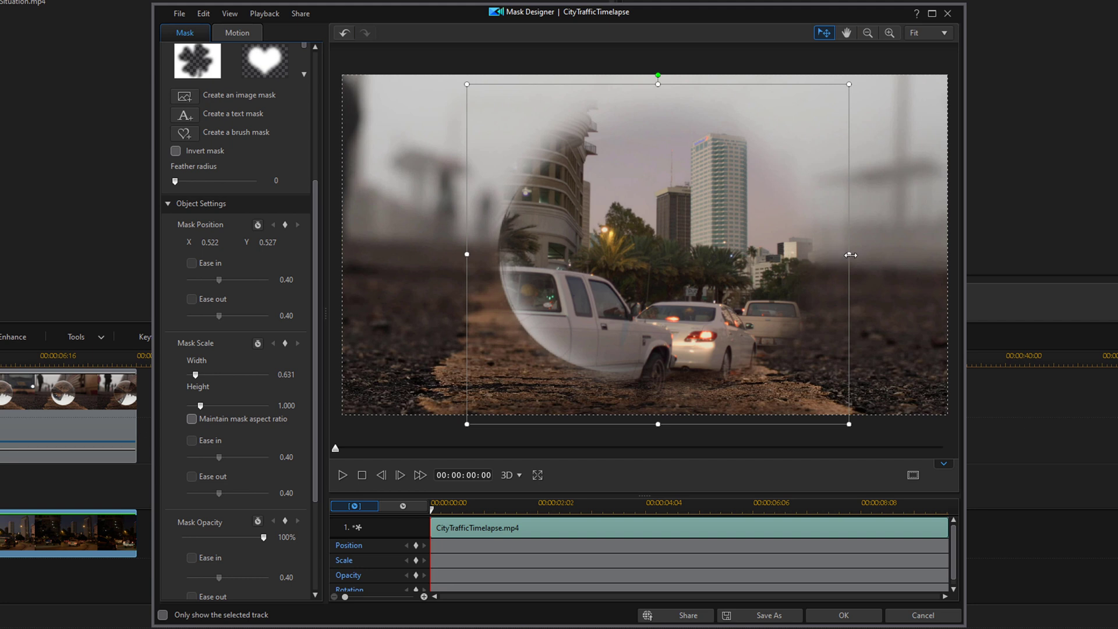
{"action": "left_click_drag", "start_coordinate": [850, 254], "coordinate": [767, 254]}
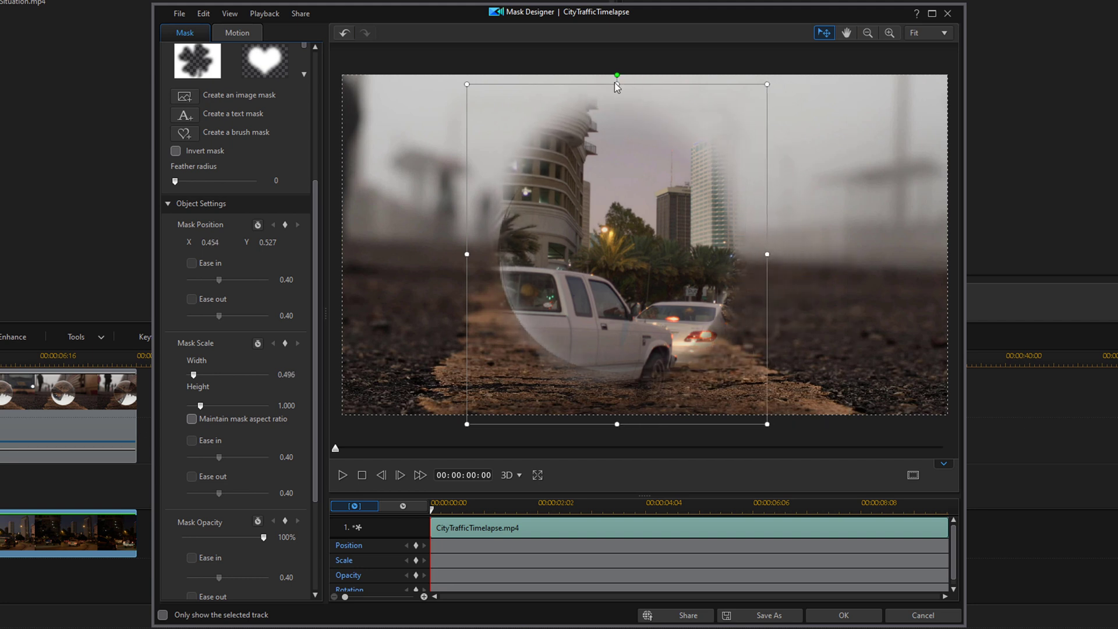
{"action": "left_click_drag", "start_coordinate": [615, 83], "coordinate": [617, 116]}
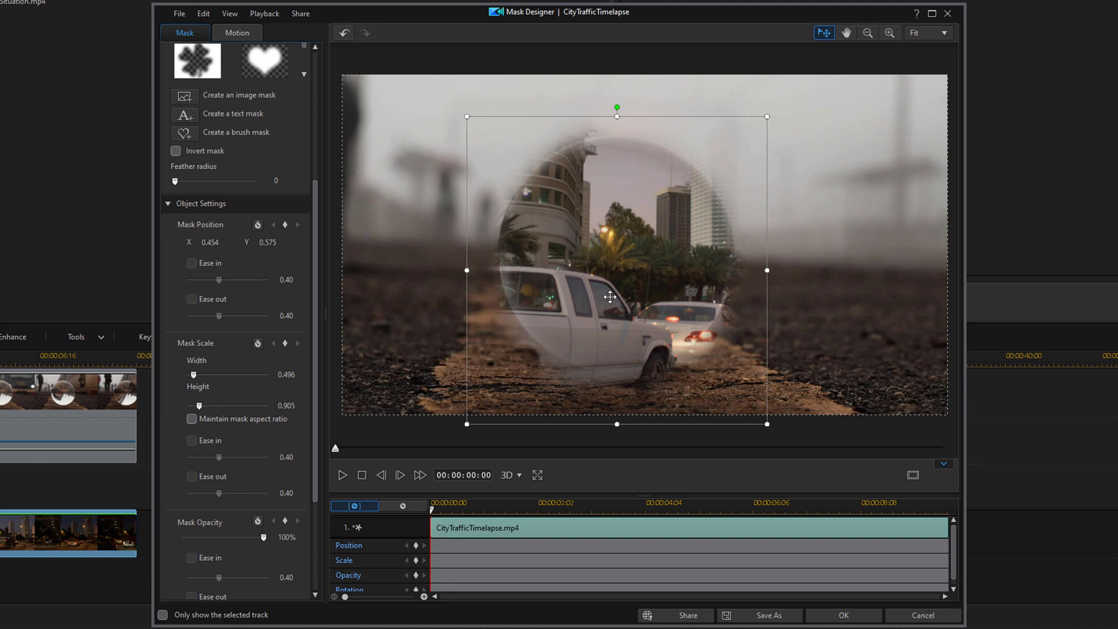
{"action": "left_click_drag", "start_coordinate": [617, 424], "coordinate": [618, 395]}
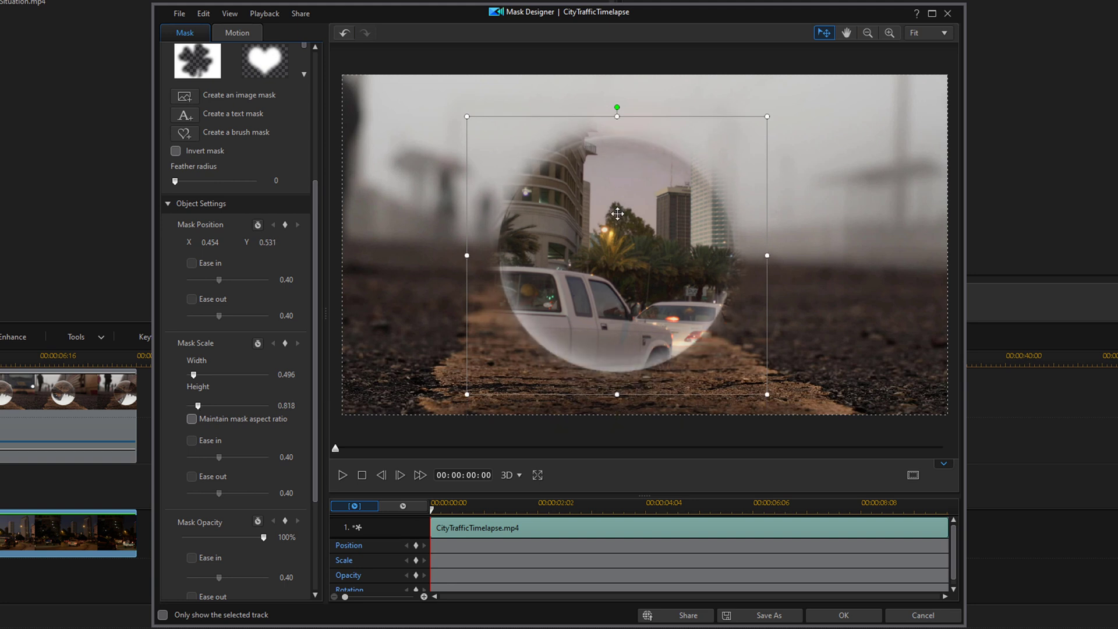
Set the mask to X 0.452, width 0.437, height 0.748 and apply it
{"action": "left_click", "coordinate": [222, 243]}
{"action": "key", "text": "BackSpace"}
{"action": "key", "text": "Return"}
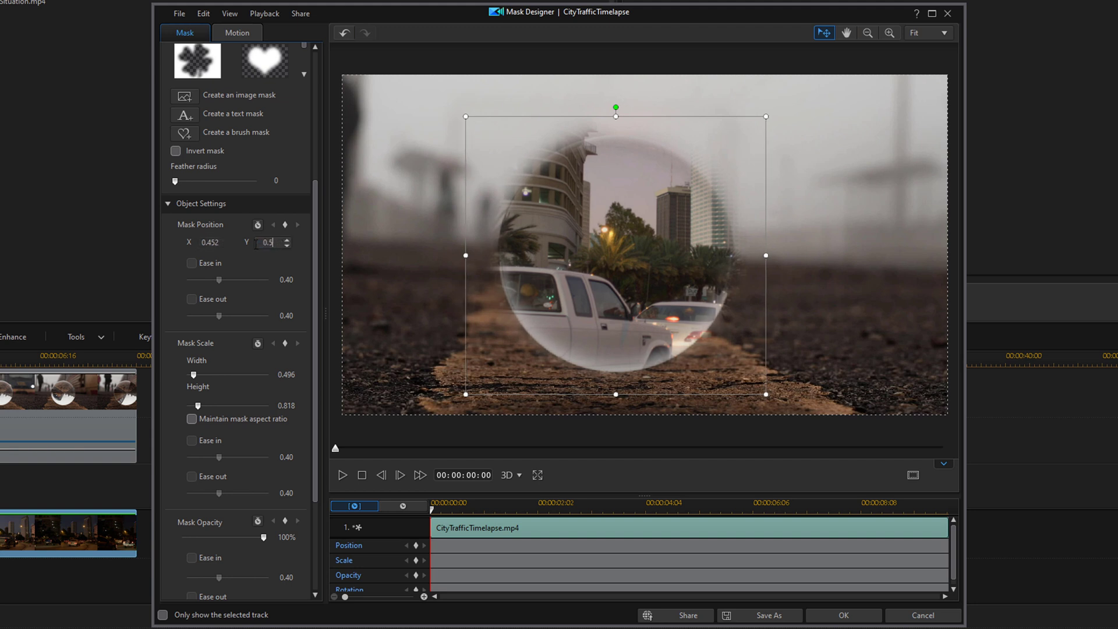
{"action": "left_click", "coordinate": [269, 374]}
{"action": "type", "text": "0.437"}
{"action": "key", "text": "Return"}
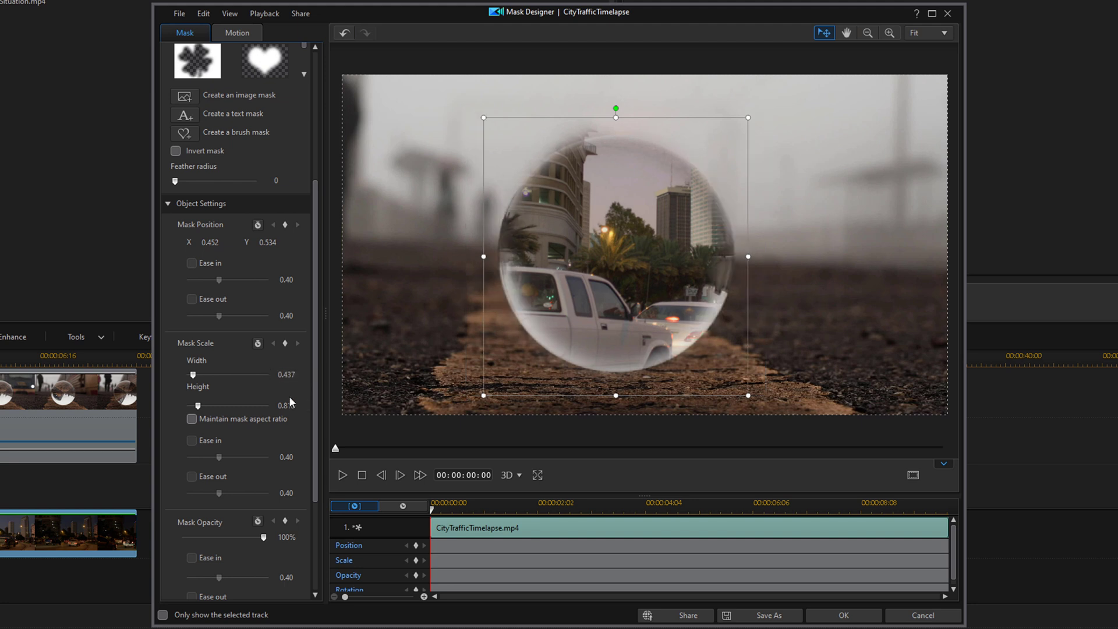
{"action": "left_click", "coordinate": [257, 399]}
{"action": "type", "text": "0.748"}
{"action": "key", "text": "Return"}
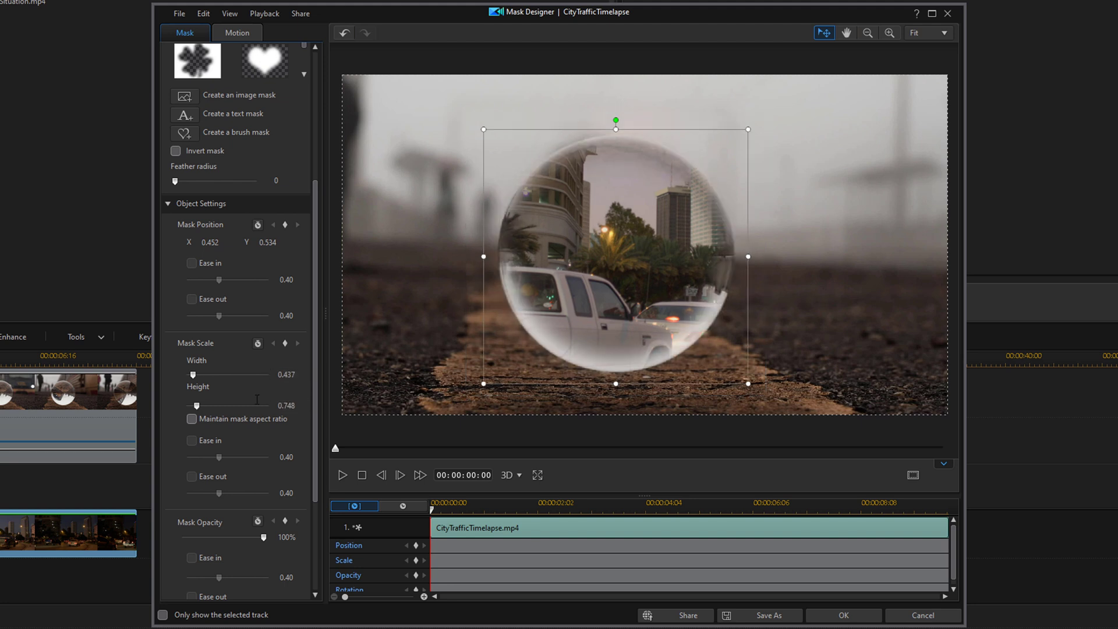
{"action": "left_click", "coordinate": [846, 616]}
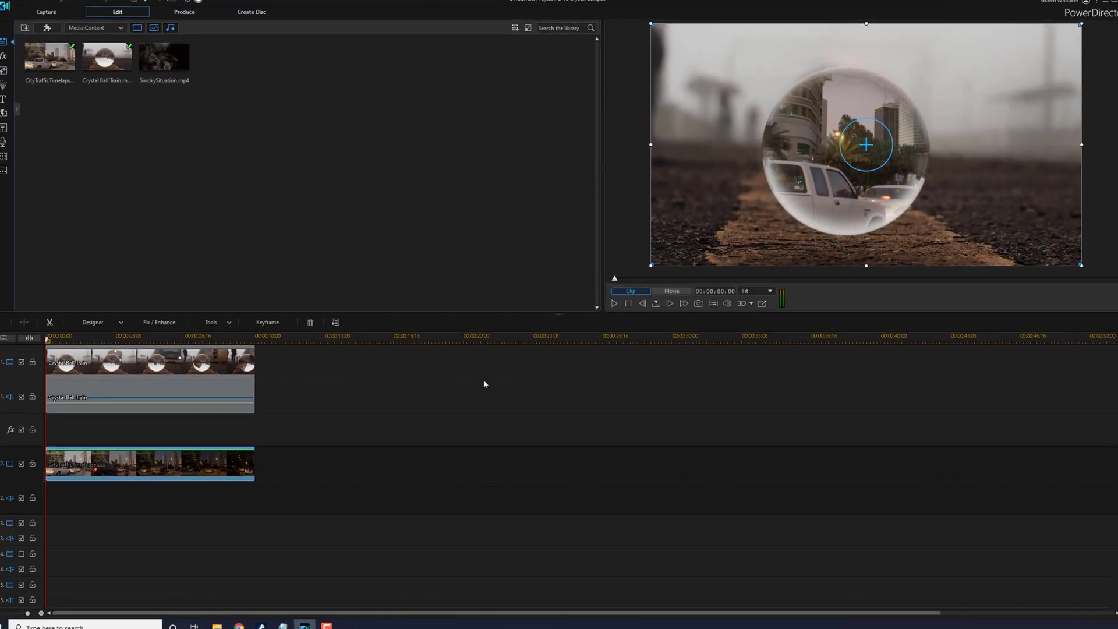
Scrub the preview to check the traffic timelapse playing inside the crystal ball
{"action": "left_click_drag", "start_coordinate": [613, 279], "coordinate": [589, 293]}
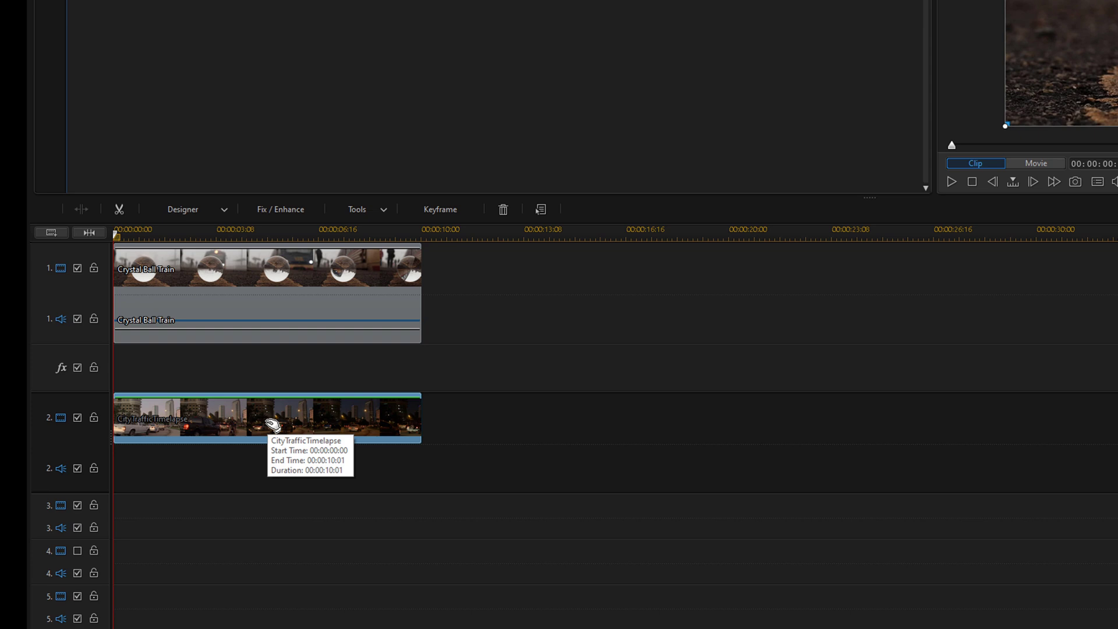
{"action": "right_click", "coordinate": [272, 424]}
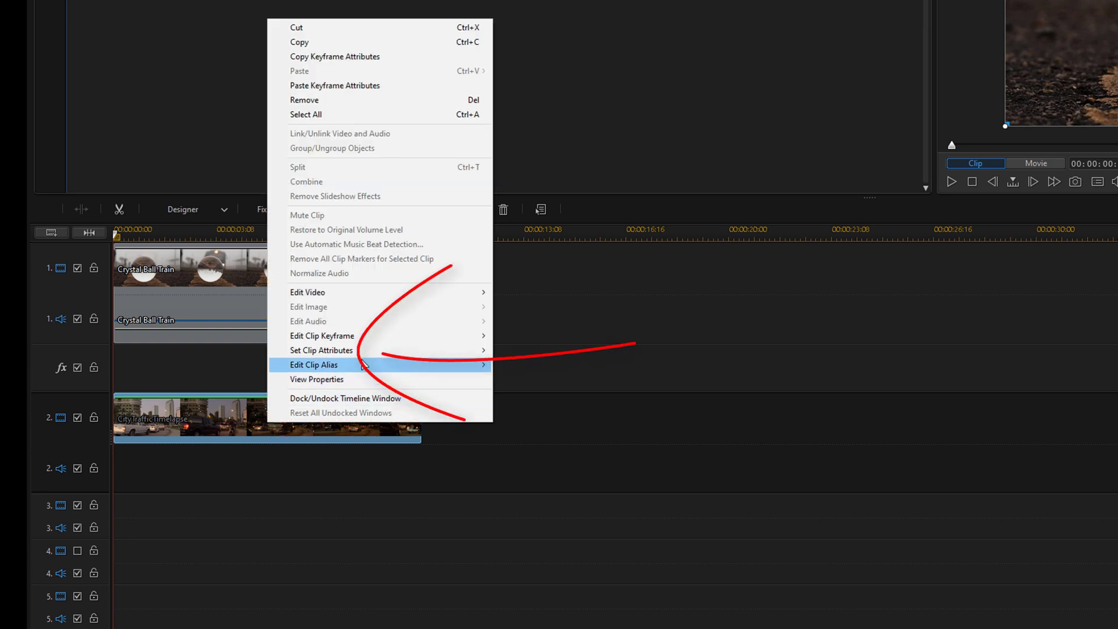
Set the City Traffic Timelapse clip's blending mode to Darken and preview the result
{"action": "mouse_move", "coordinate": [368, 357]}
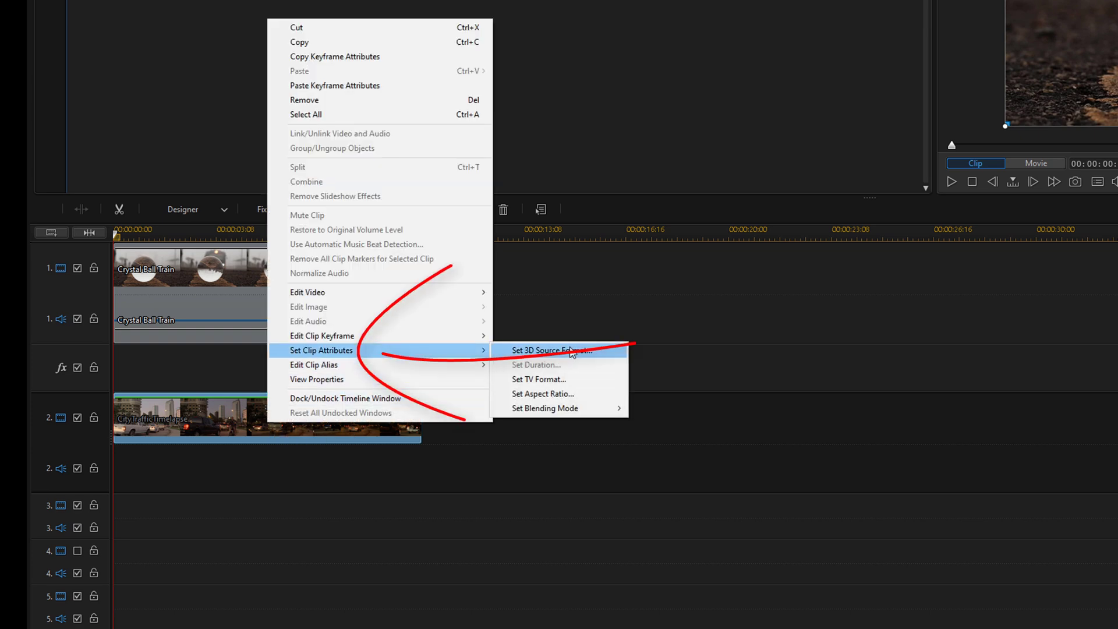
{"action": "mouse_move", "coordinate": [570, 413]}
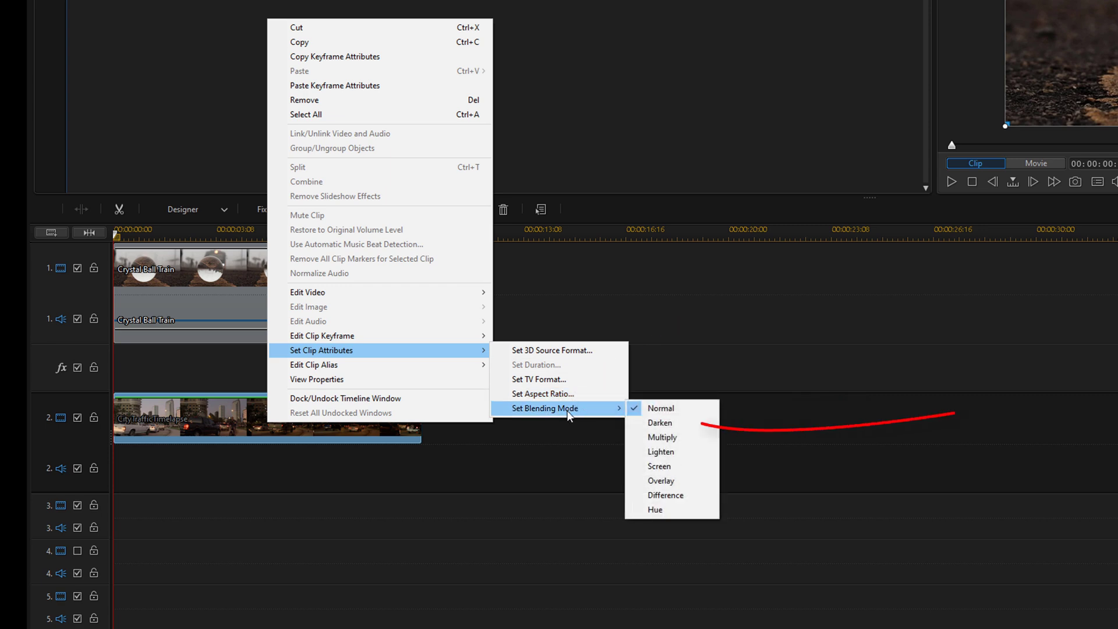
{"action": "left_click", "coordinate": [667, 423]}
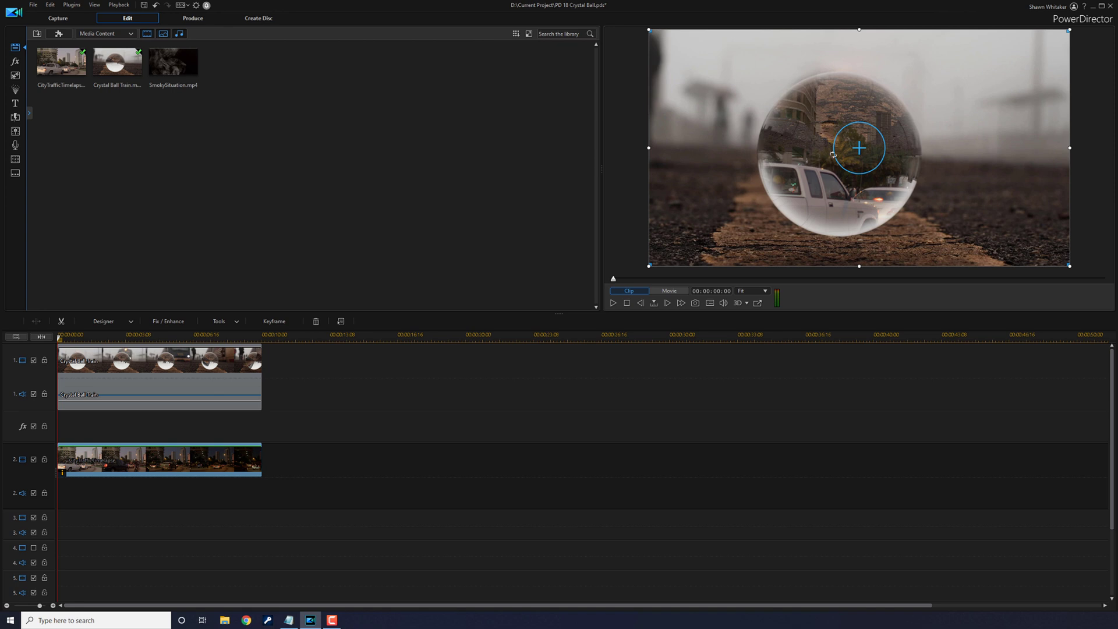
{"action": "left_click_drag", "start_coordinate": [615, 284], "coordinate": [1023, 285]}
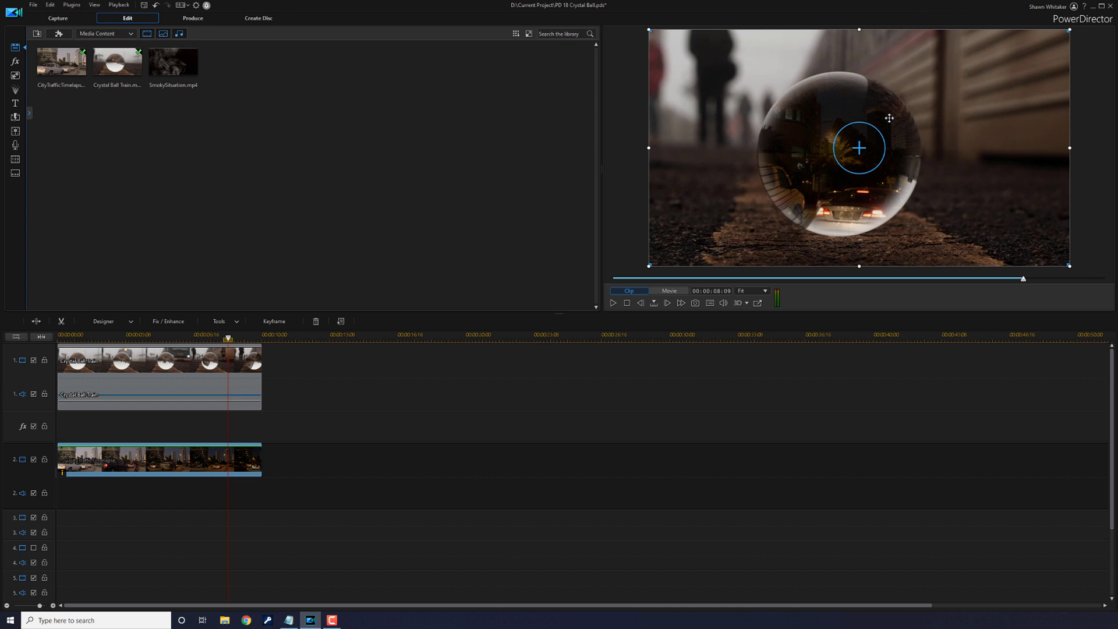
Review the darkened composite, then select SmokySituation.mp4 in the Media Room
{"action": "left_click_drag", "start_coordinate": [1023, 283], "coordinate": [576, 288]}
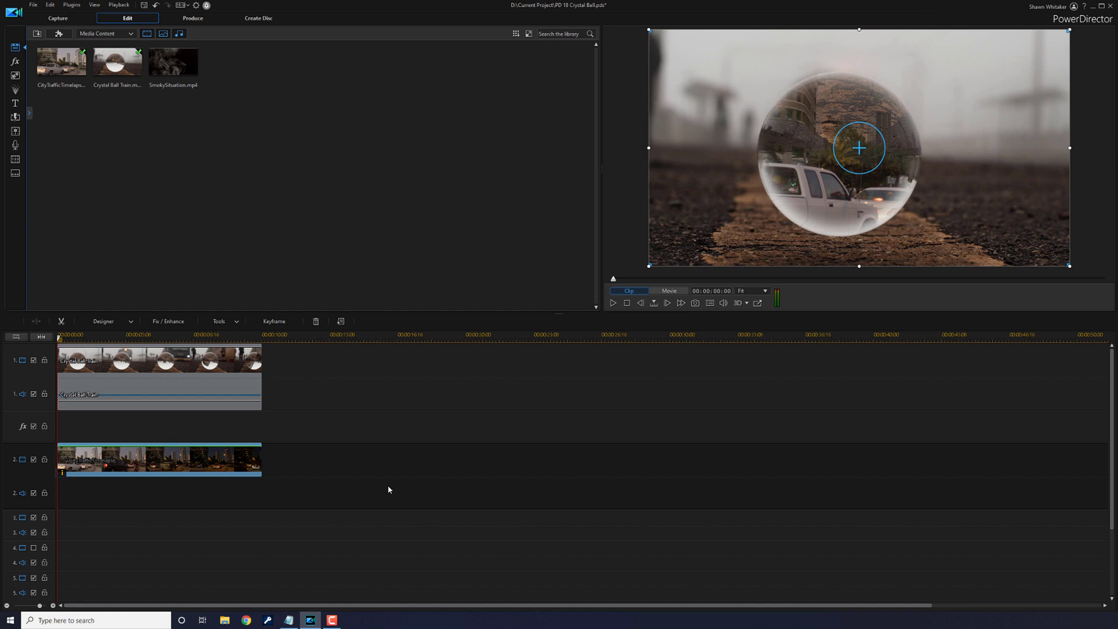
{"action": "left_click", "coordinate": [389, 490]}
{"action": "left_click", "coordinate": [173, 62]}
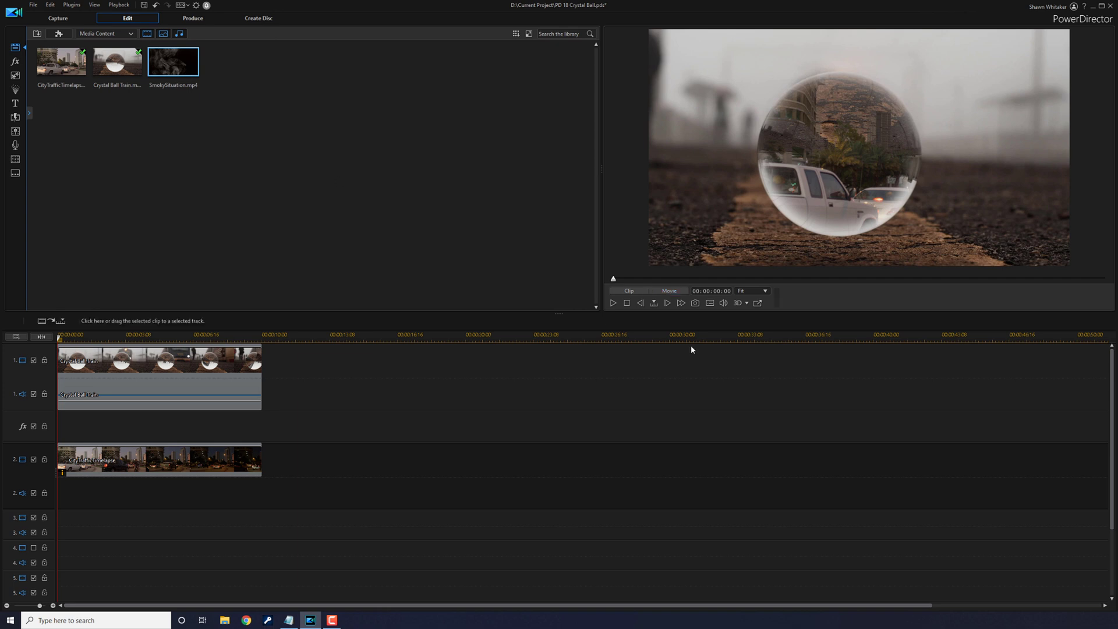
Add SmokySituation.mp4 to track 3, trimmed to end at 00:00:10:01 with the others
{"action": "mouse_move", "coordinate": [613, 278]}
{"action": "left_mouse_down"}
{"action": "mouse_move", "coordinate": [899, 287]}
{"action": "mouse_move", "coordinate": [547, 288]}
{"action": "left_mouse_up"}
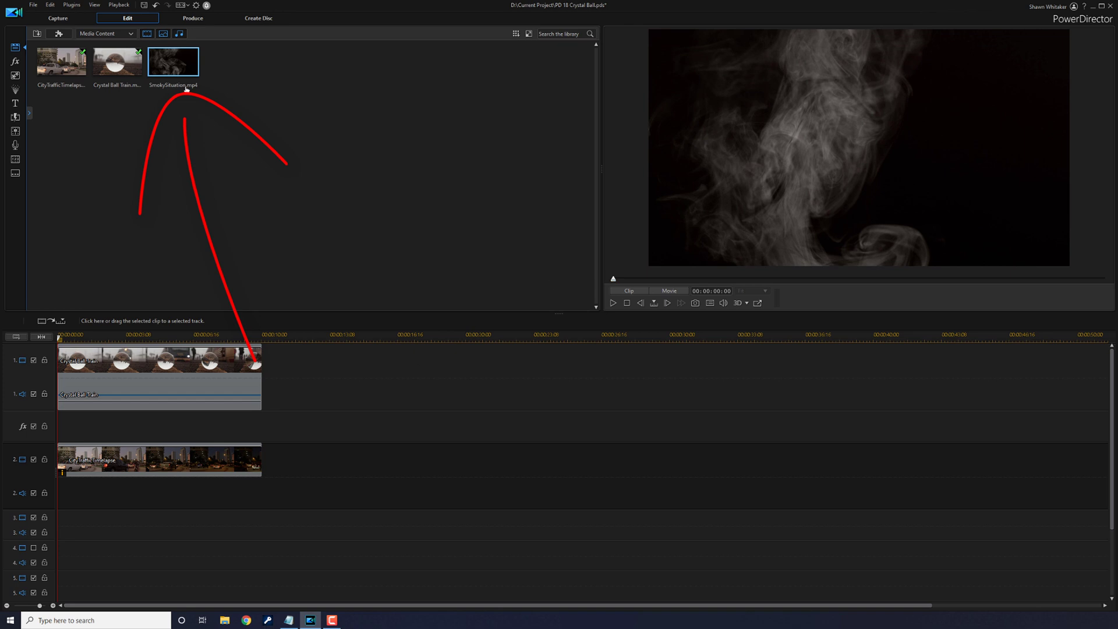
{"action": "left_click_drag", "start_coordinate": [173, 64], "coordinate": [50, 532]}
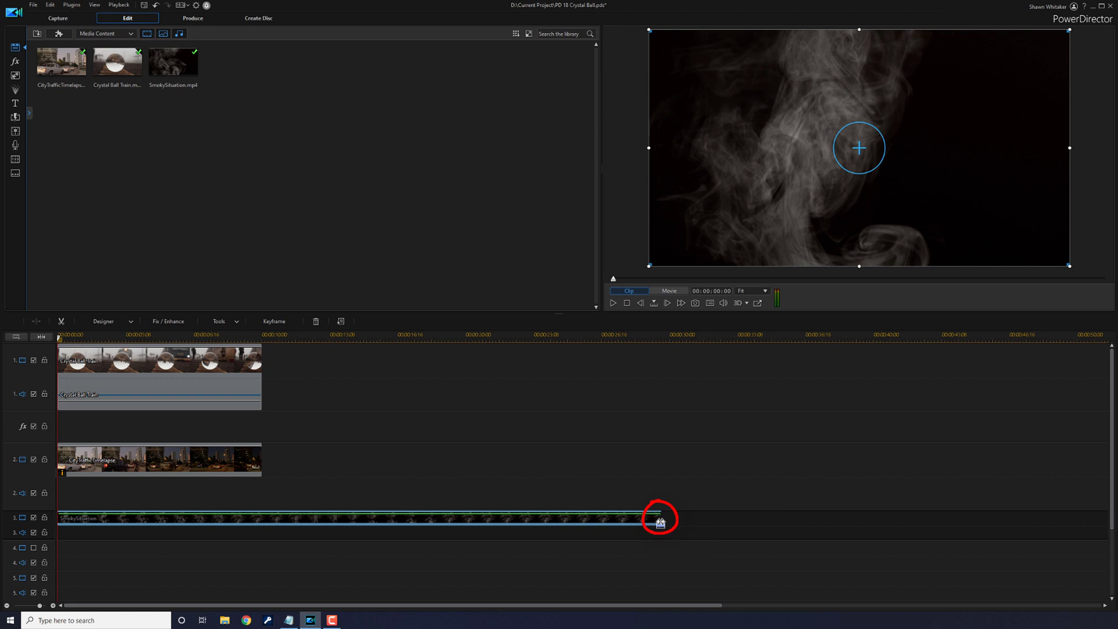
{"action": "left_click_drag", "start_coordinate": [661, 520], "coordinate": [263, 527]}
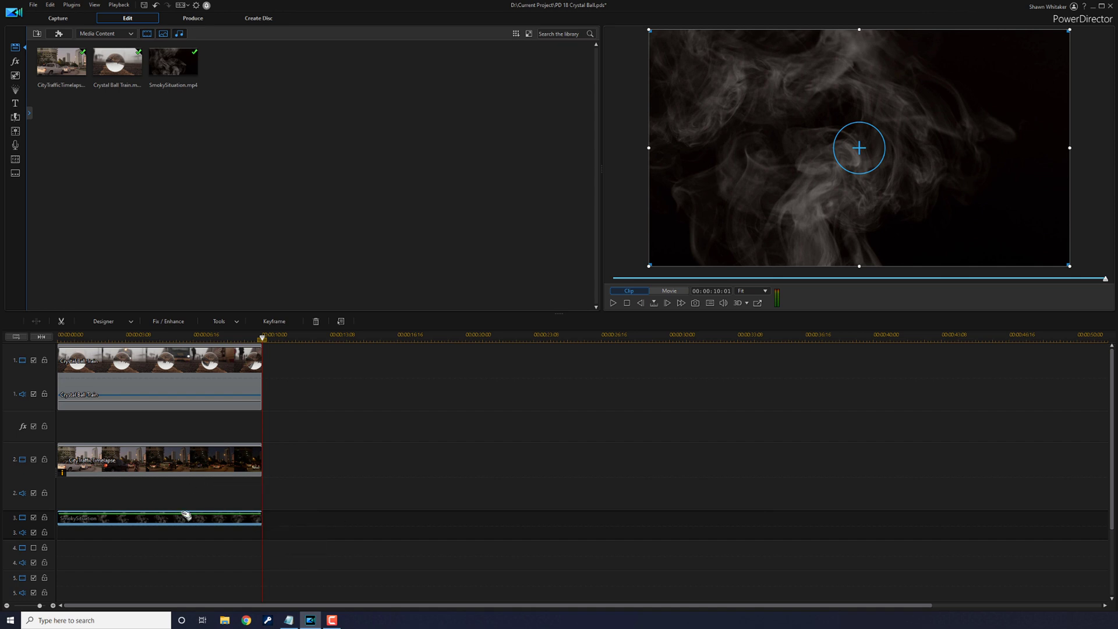
{"action": "left_click", "coordinate": [193, 469]}
{"action": "left_click", "coordinate": [132, 322]}
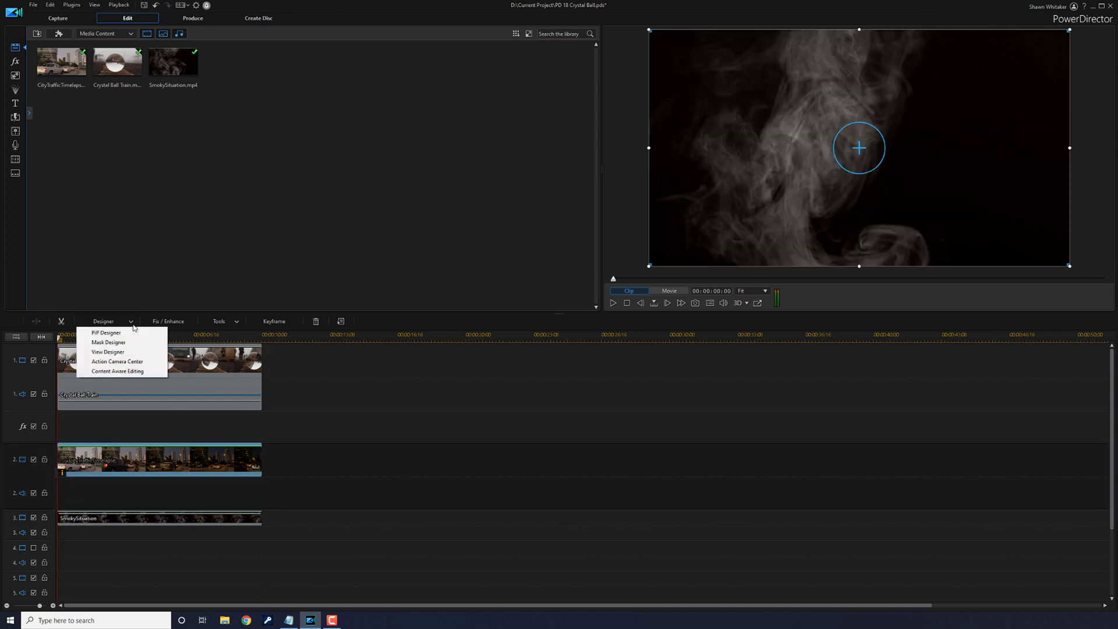
{"action": "left_click", "coordinate": [109, 343]}
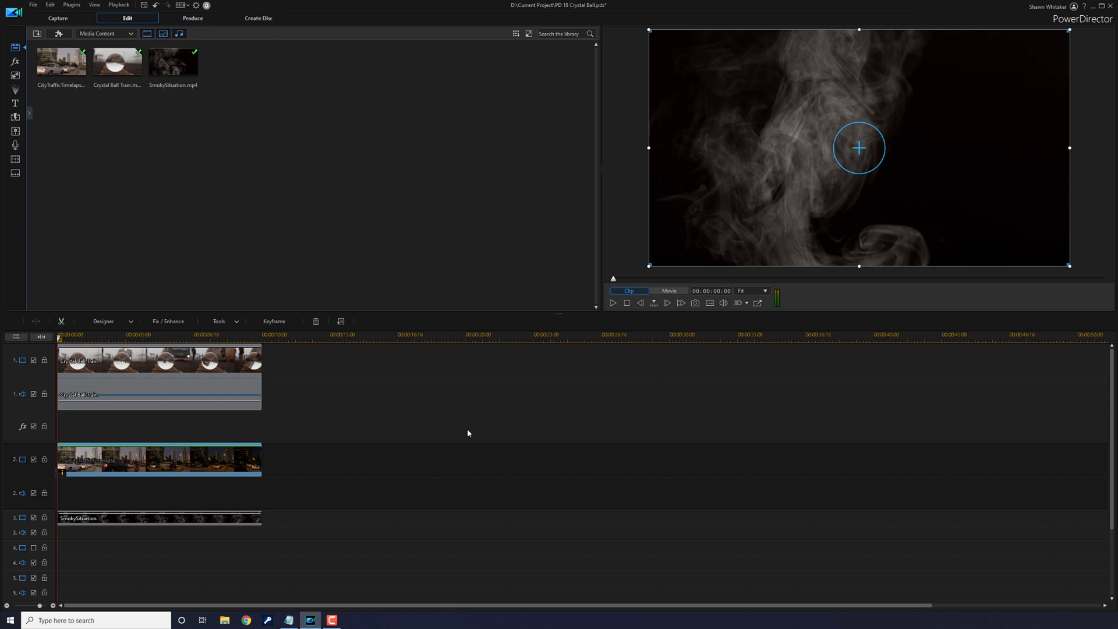
{"action": "scroll", "coordinate": [301, 232], "scroll_direction": "down", "scroll_amount": 7}
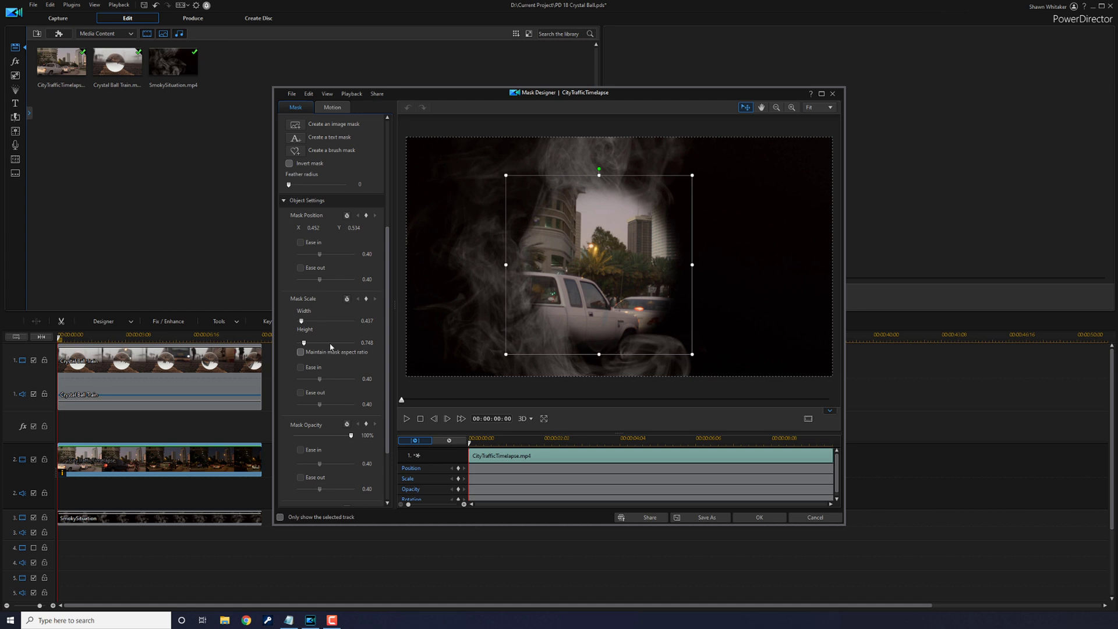
{"action": "left_click", "coordinate": [833, 94]}
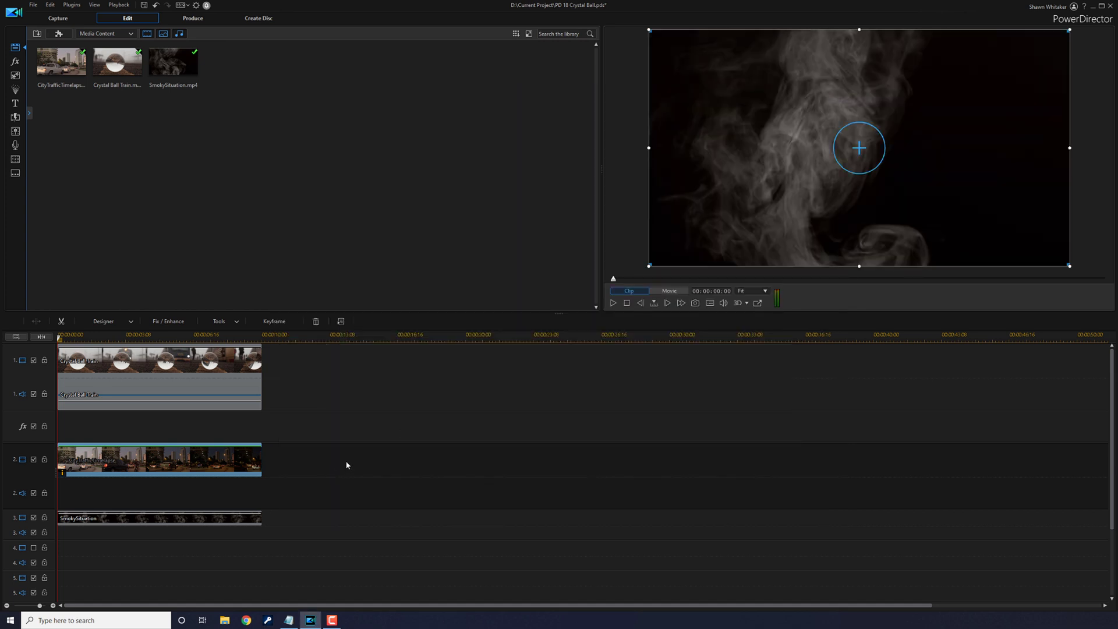
{"action": "left_click", "coordinate": [199, 525]}
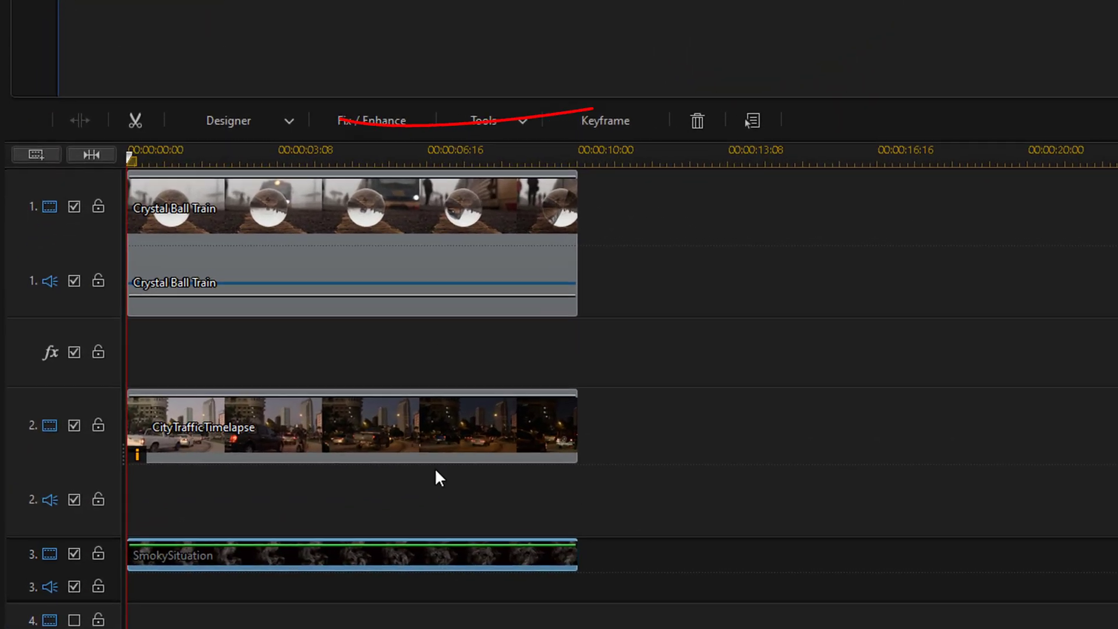
Apply the feathered ellipse mask to the SmokySituation clip and unlock its aspect ratio
{"action": "left_click", "coordinate": [291, 123]}
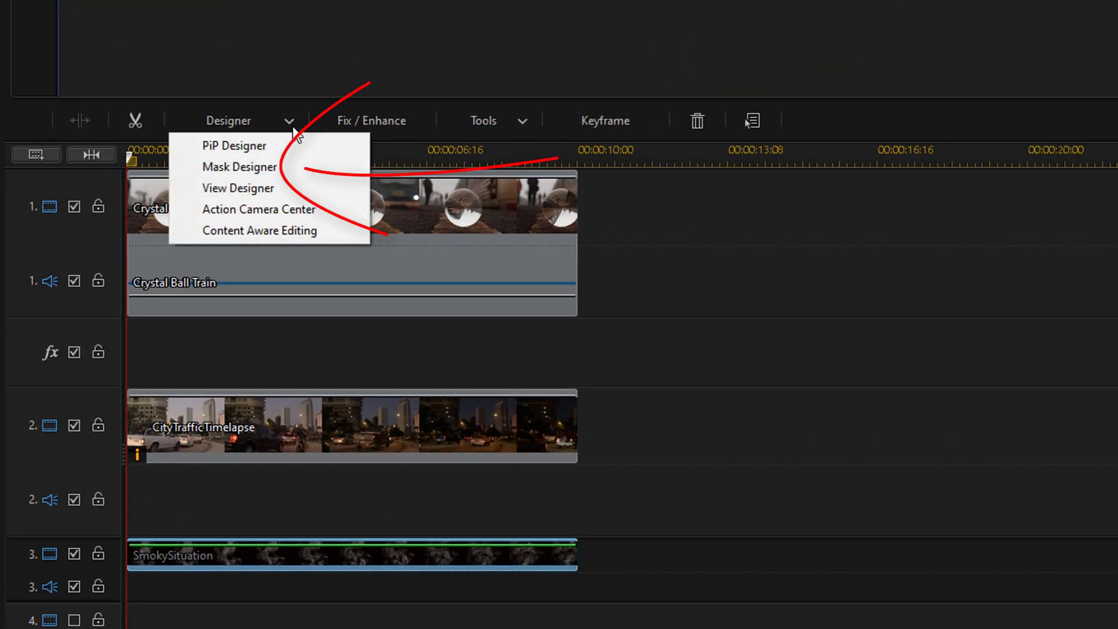
{"action": "left_click", "coordinate": [279, 168]}
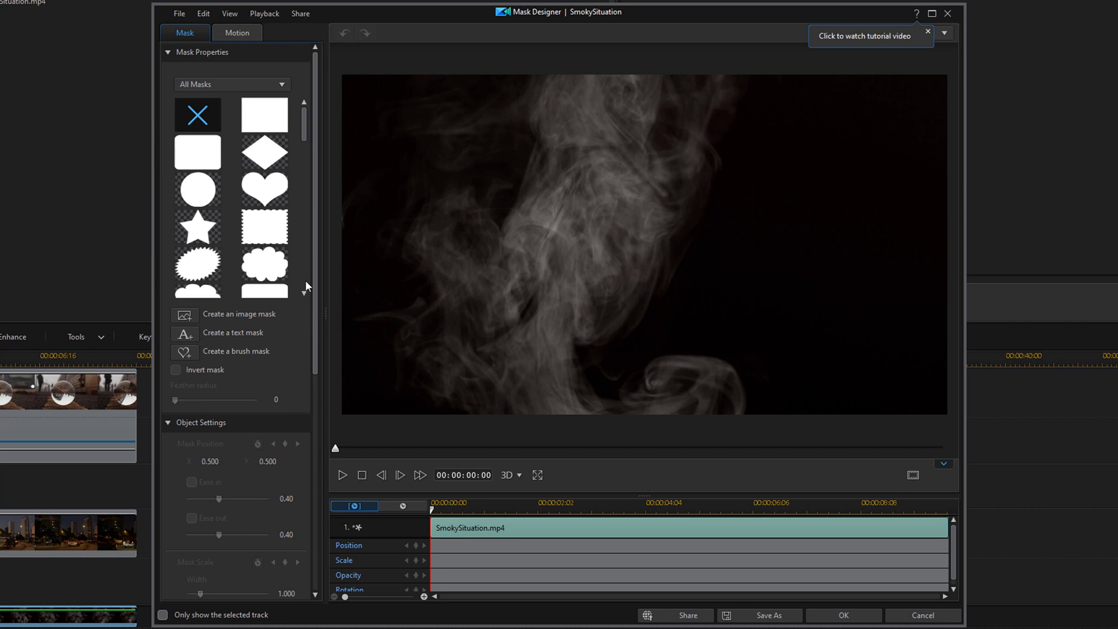
{"action": "left_click_drag", "start_coordinate": [299, 138], "coordinate": [310, 250]}
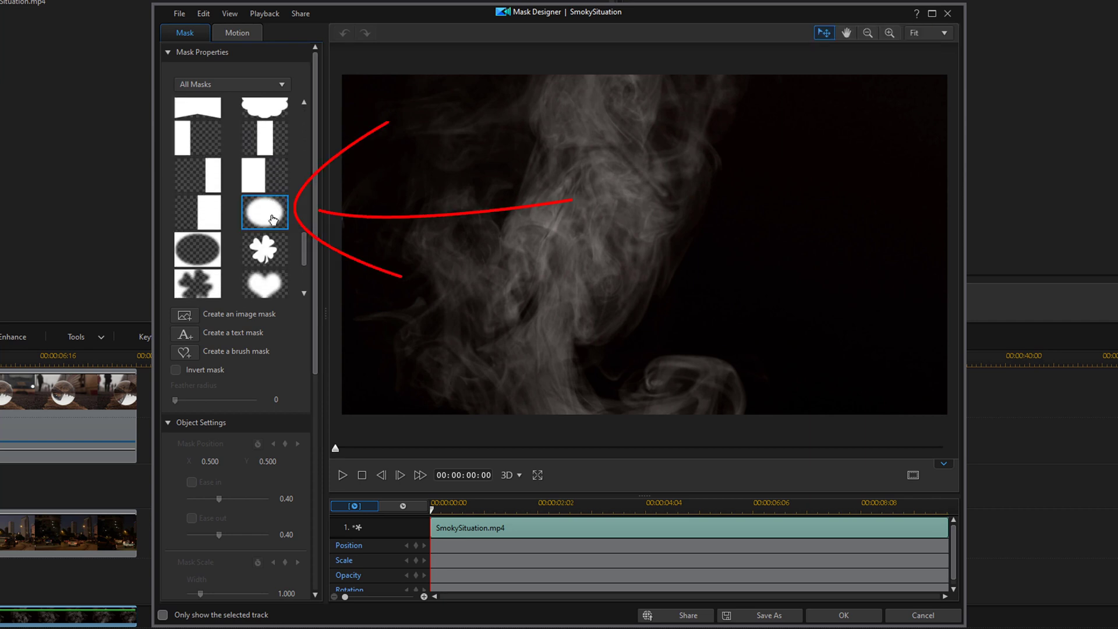
{"action": "left_click", "coordinate": [273, 220]}
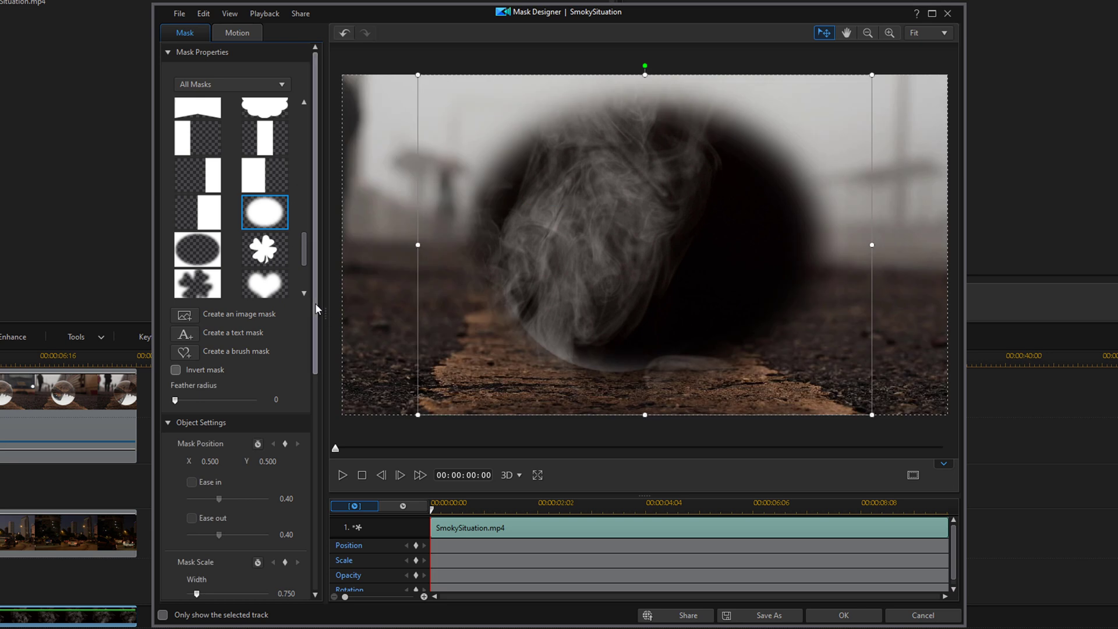
{"action": "left_click_drag", "start_coordinate": [316, 303], "coordinate": [313, 445]}
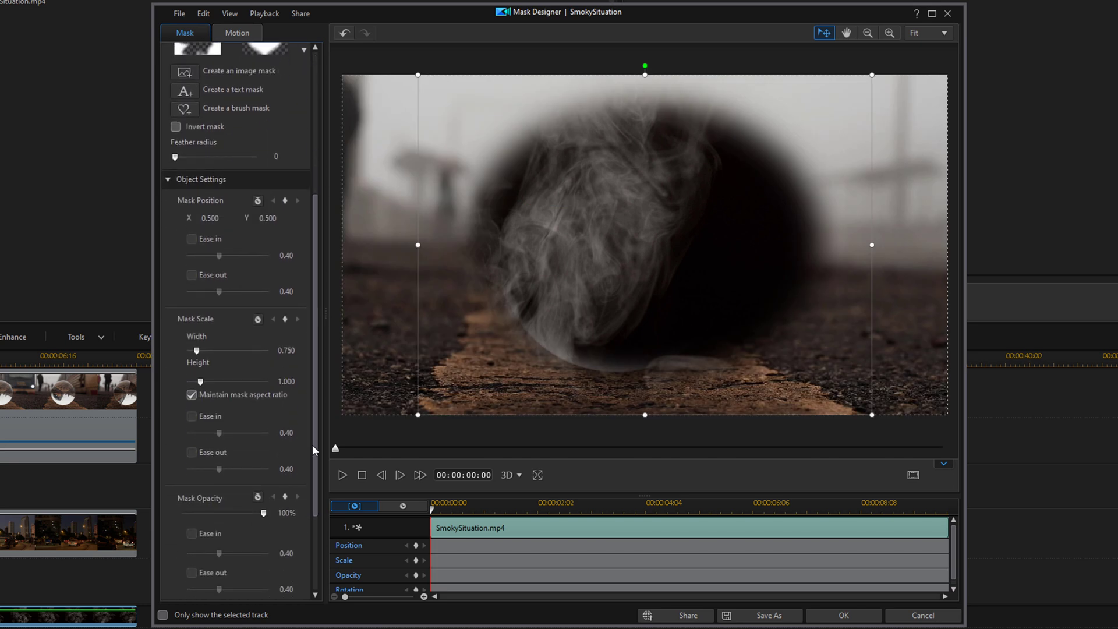
{"action": "left_click", "coordinate": [191, 394]}
Set the smoke mask to X 0.452, Y 0.534, width 0.437, height 0.748 and apply it
{"action": "left_click_drag", "start_coordinate": [217, 218], "coordinate": [211, 218]}
{"action": "type", "text": "045"}
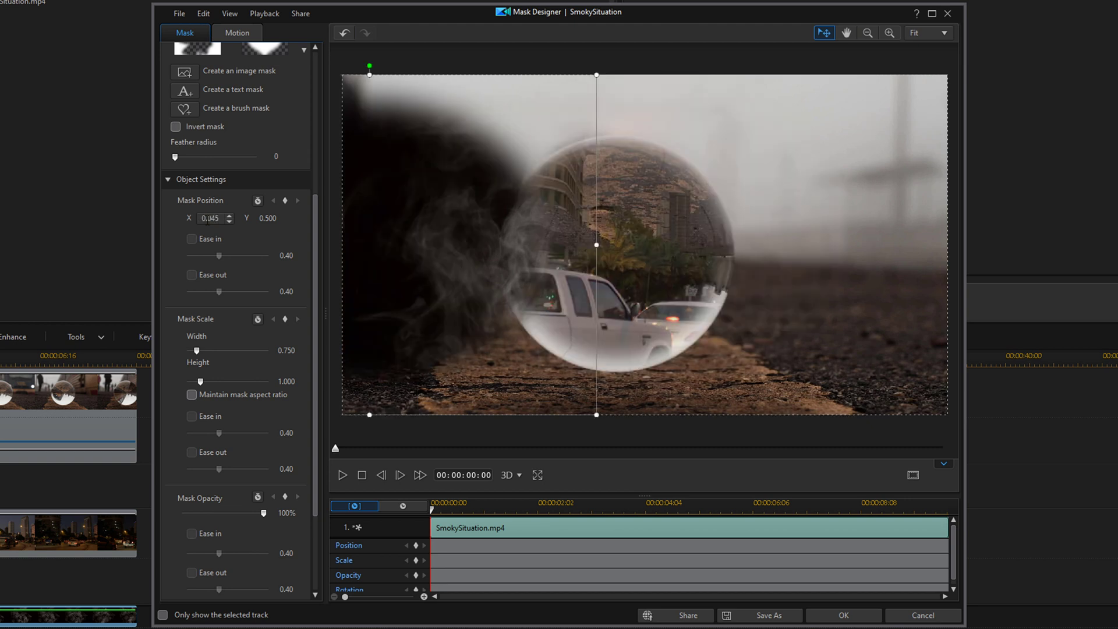
{"action": "type", "text": "52"}
{"action": "key", "text": "Tab"}
{"action": "type", "text": "0.534"}
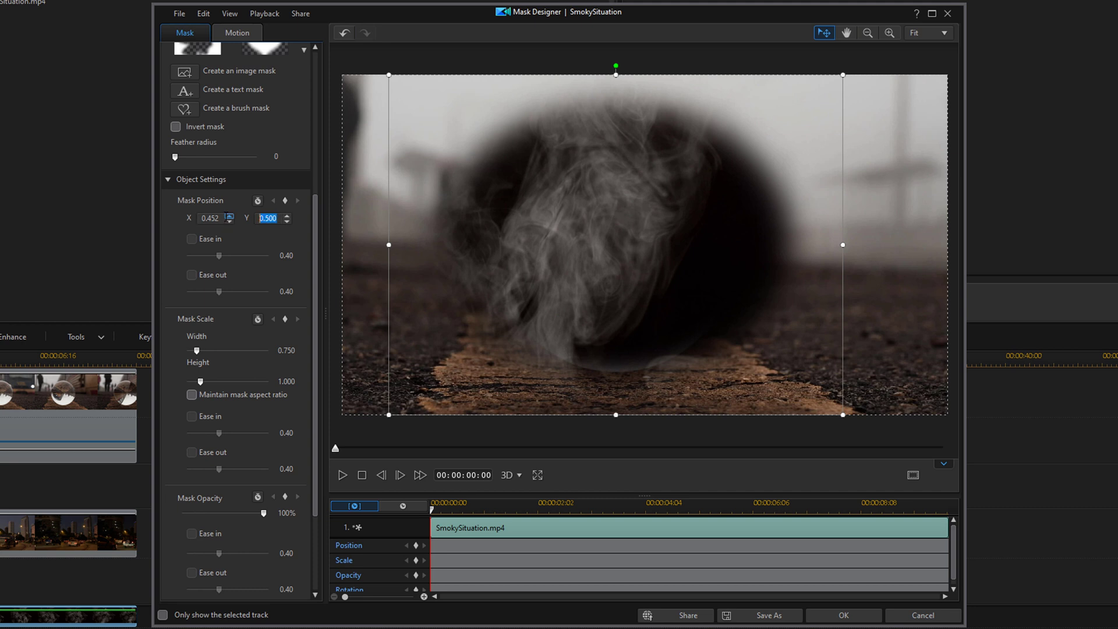
{"action": "key", "text": "Return"}
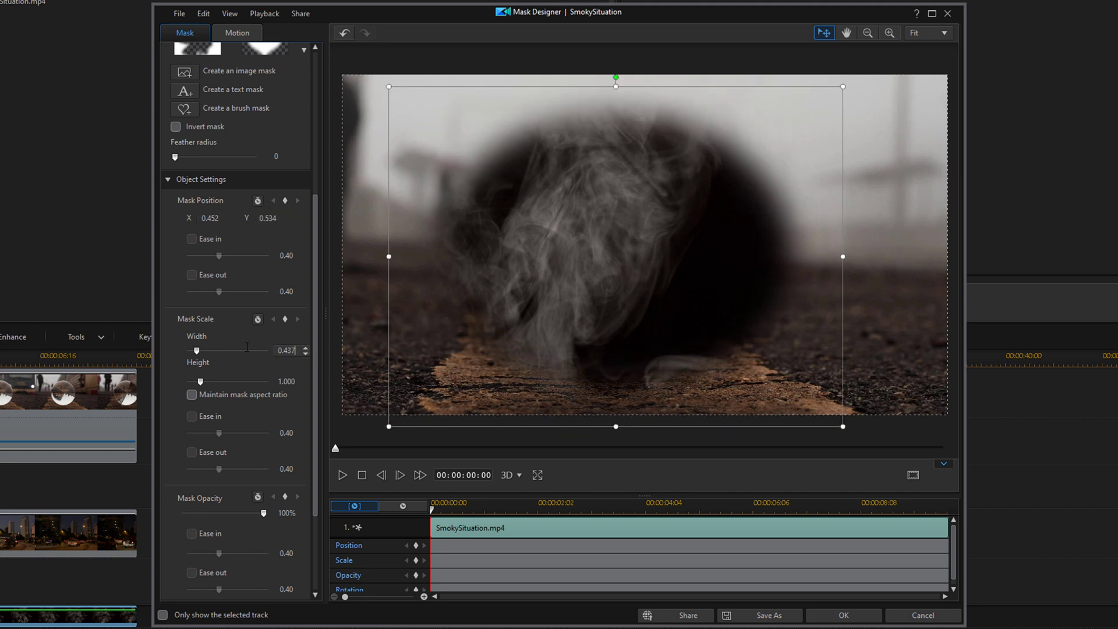
{"action": "key", "text": "Tab"}
{"action": "type", "text": "0.748"}
{"action": "key", "text": "Return"}
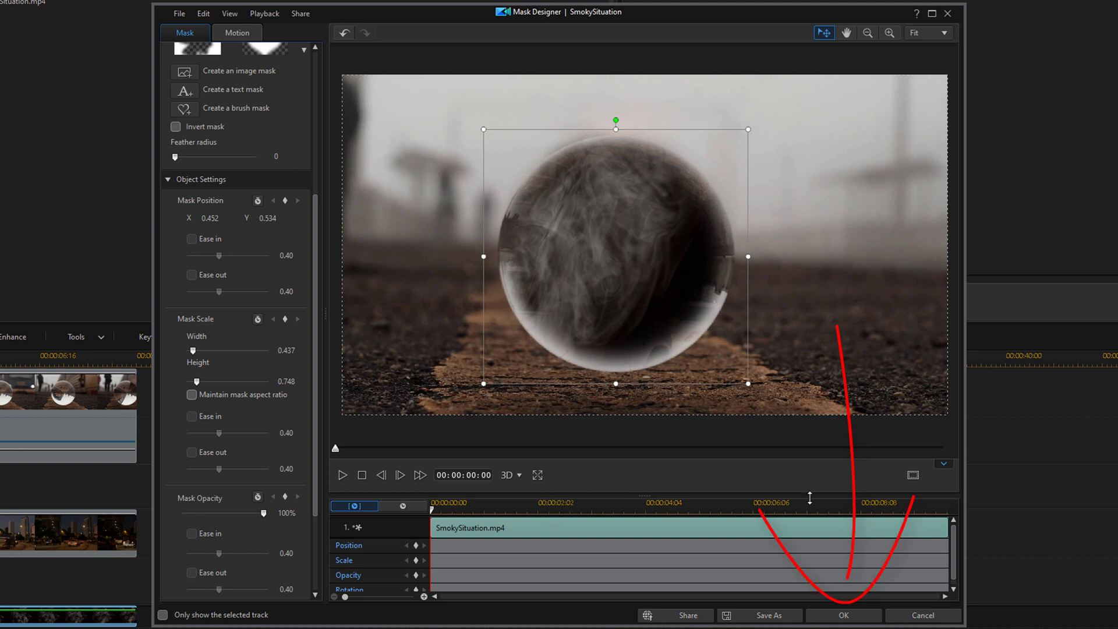
{"action": "left_click", "coordinate": [851, 616]}
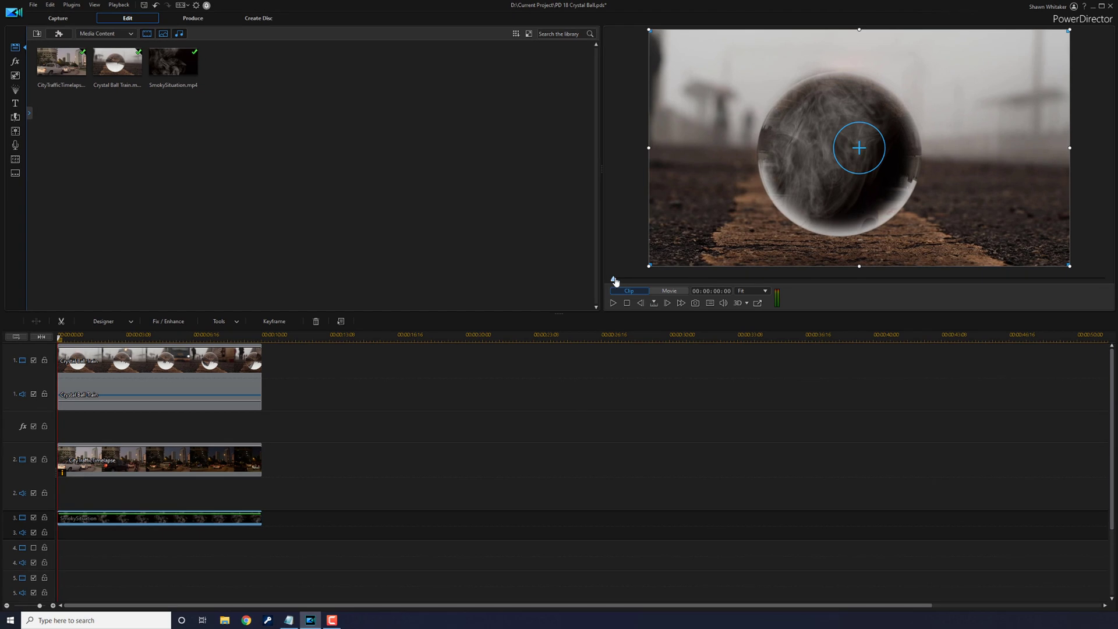
Set the SmokySituation clip's blending mode to Lighten
{"action": "left_click_drag", "start_coordinate": [615, 281], "coordinate": [641, 277]}
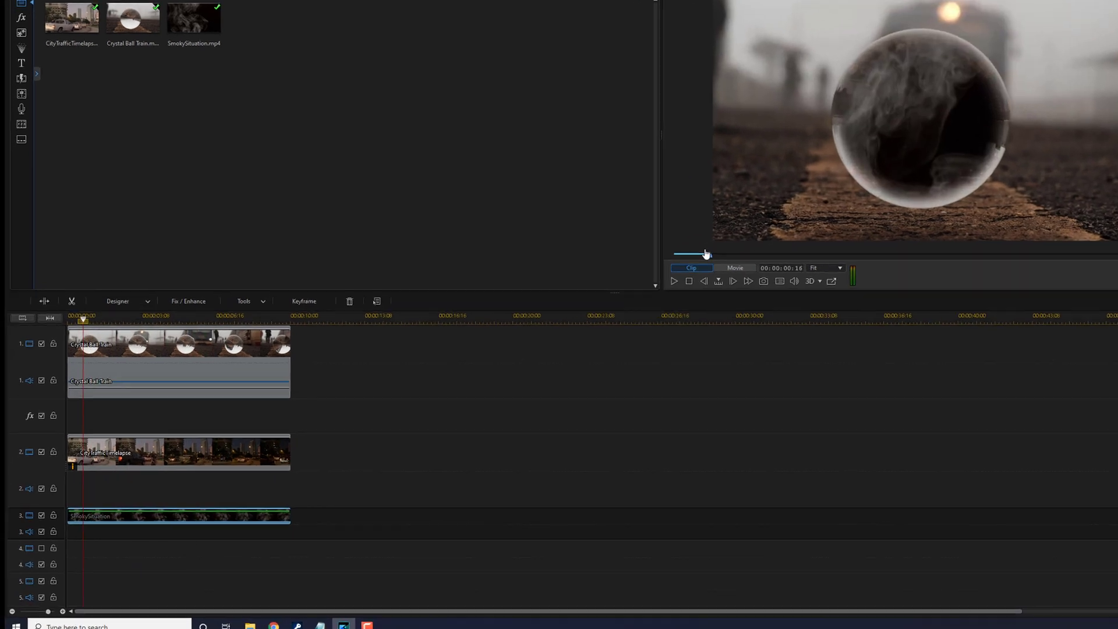
{"action": "left_click_drag", "start_coordinate": [706, 255], "coordinate": [664, 255]}
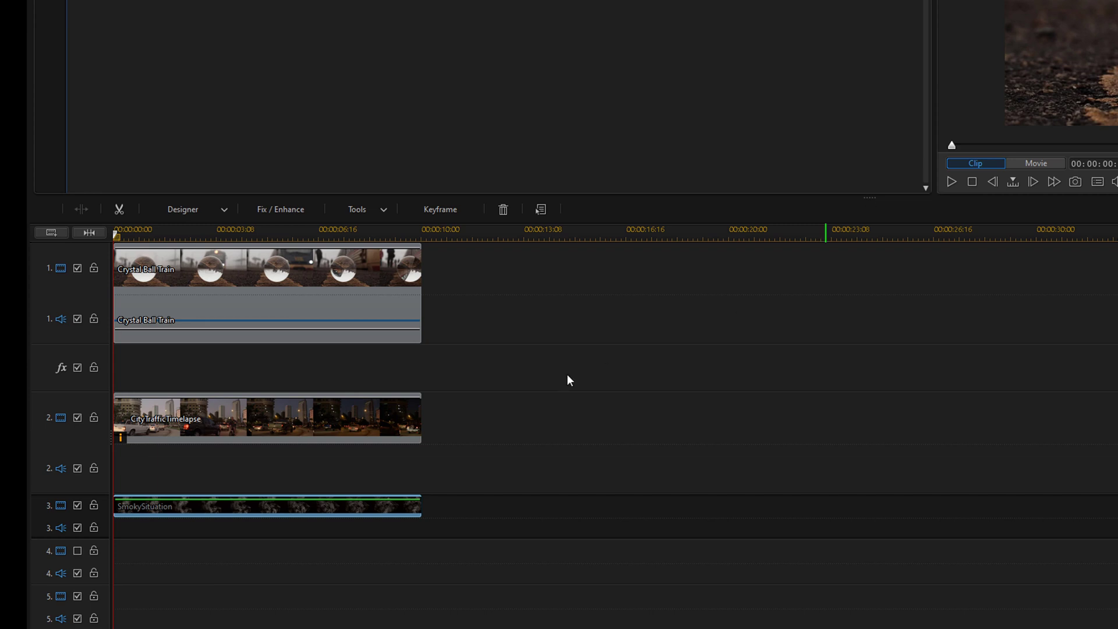
{"action": "right_click", "coordinate": [304, 516]}
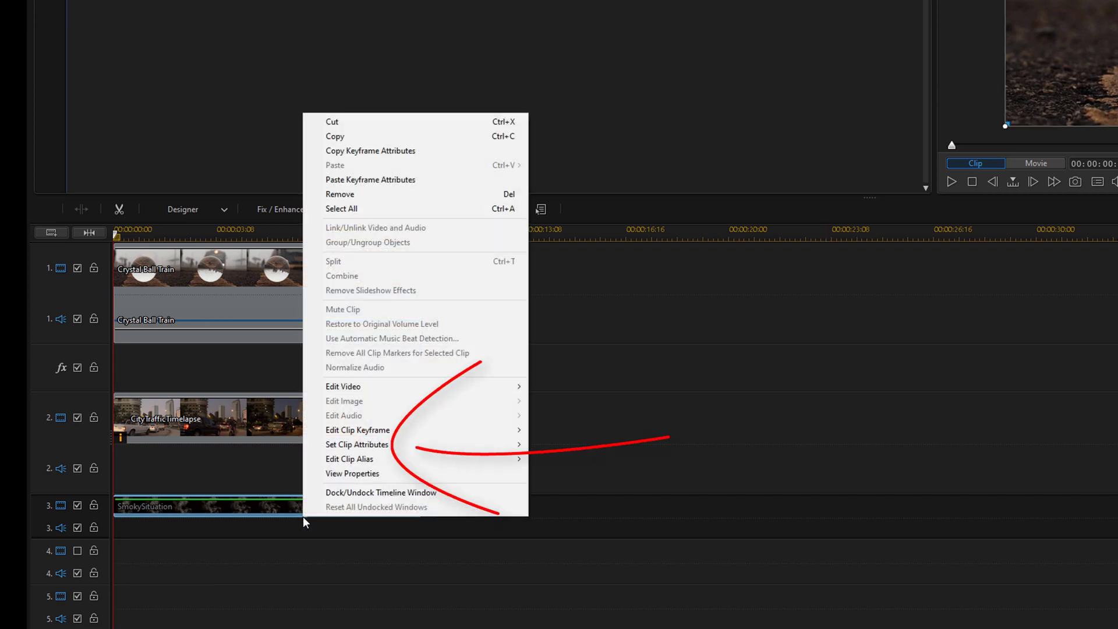
{"action": "mouse_move", "coordinate": [383, 452]}
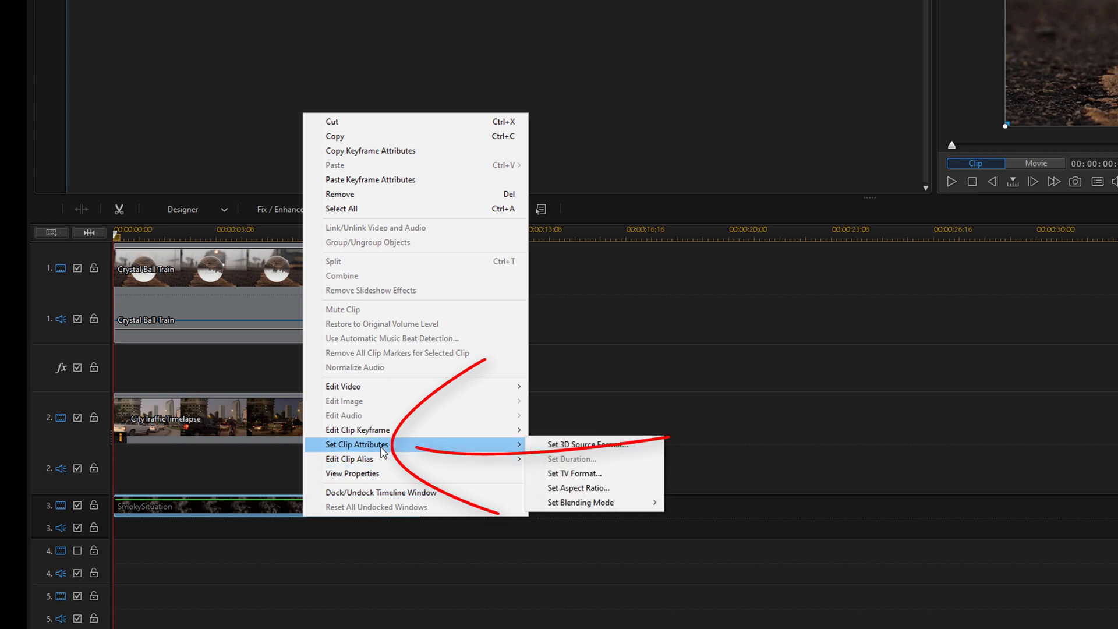
{"action": "mouse_move", "coordinate": [581, 502]}
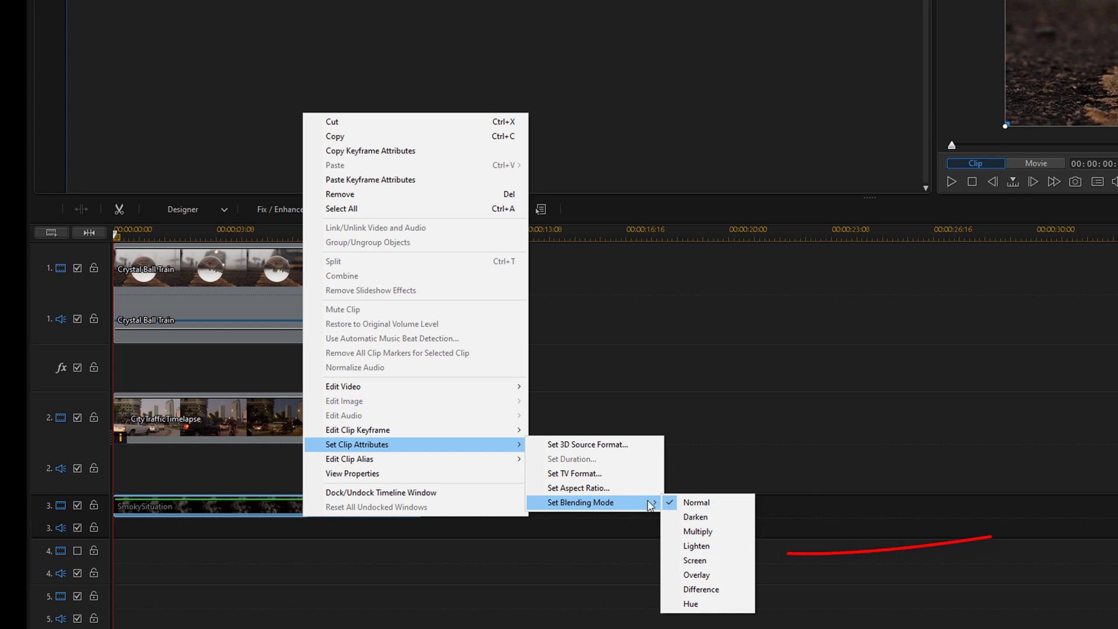
{"action": "left_click", "coordinate": [698, 546]}
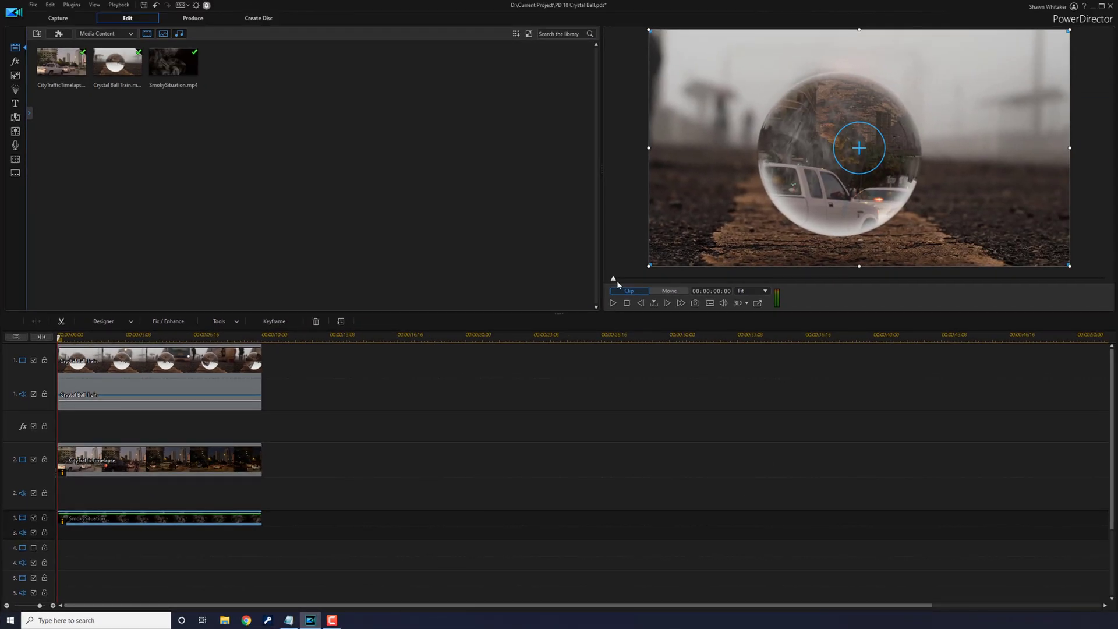
Scrub ahead to check the blend, then pull the SmokySituation clip's opacity from 100 down to 45
{"action": "left_click_drag", "start_coordinate": [614, 284], "coordinate": [837, 290]}
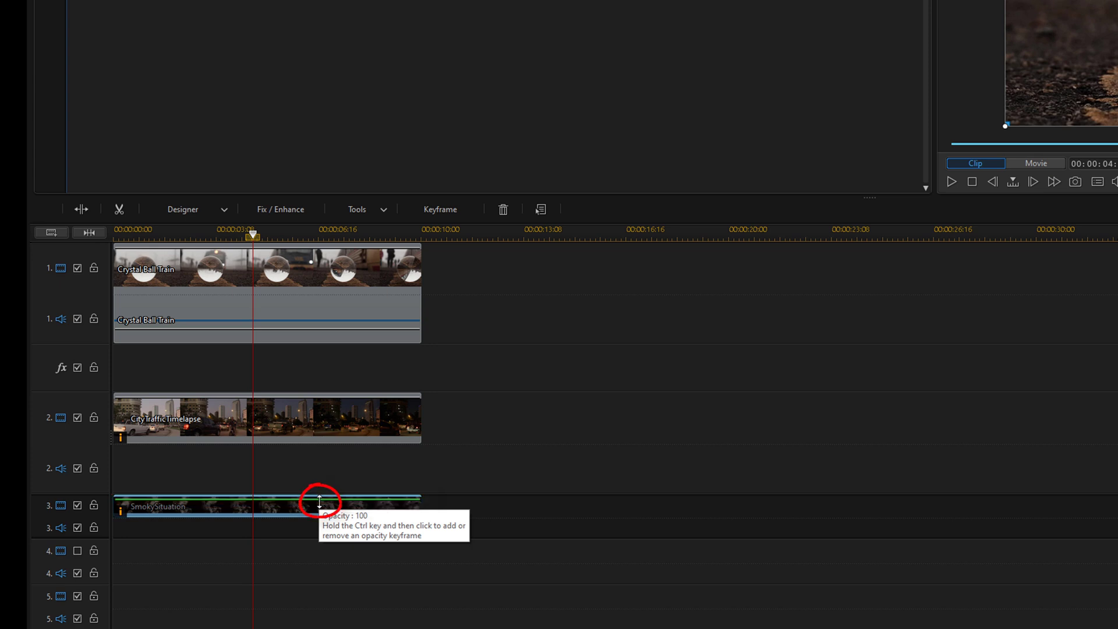
{"action": "left_click", "coordinate": [319, 501]}
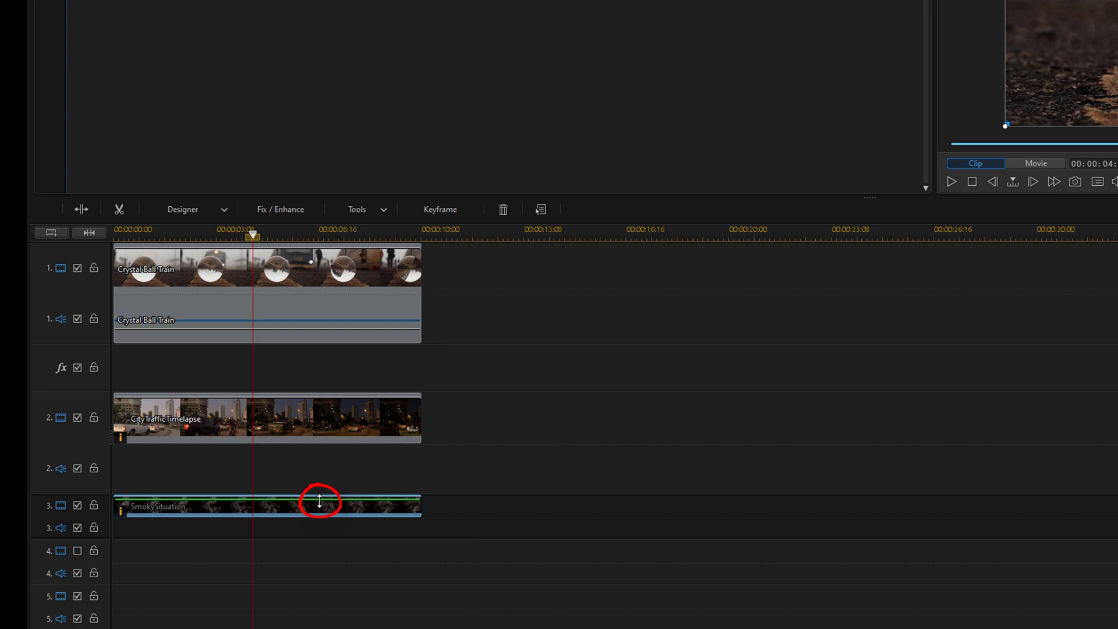
{"action": "left_click_drag", "start_coordinate": [319, 501], "coordinate": [324, 507]}
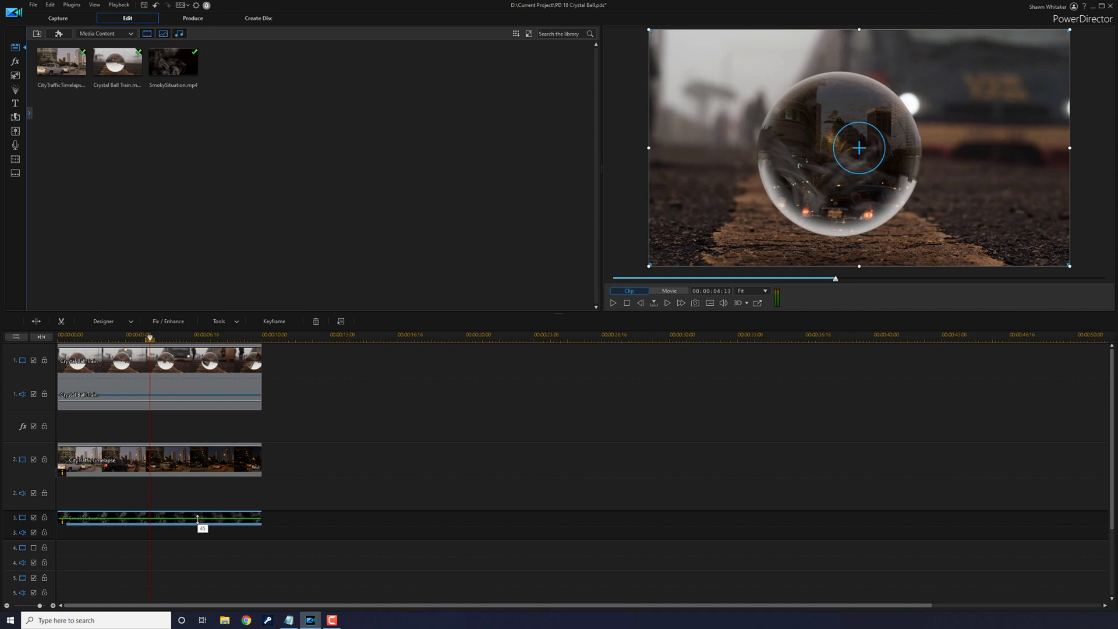
{"action": "left_click_drag", "start_coordinate": [197, 519], "coordinate": [197, 518]}
{"action": "left_click", "coordinate": [427, 464]}
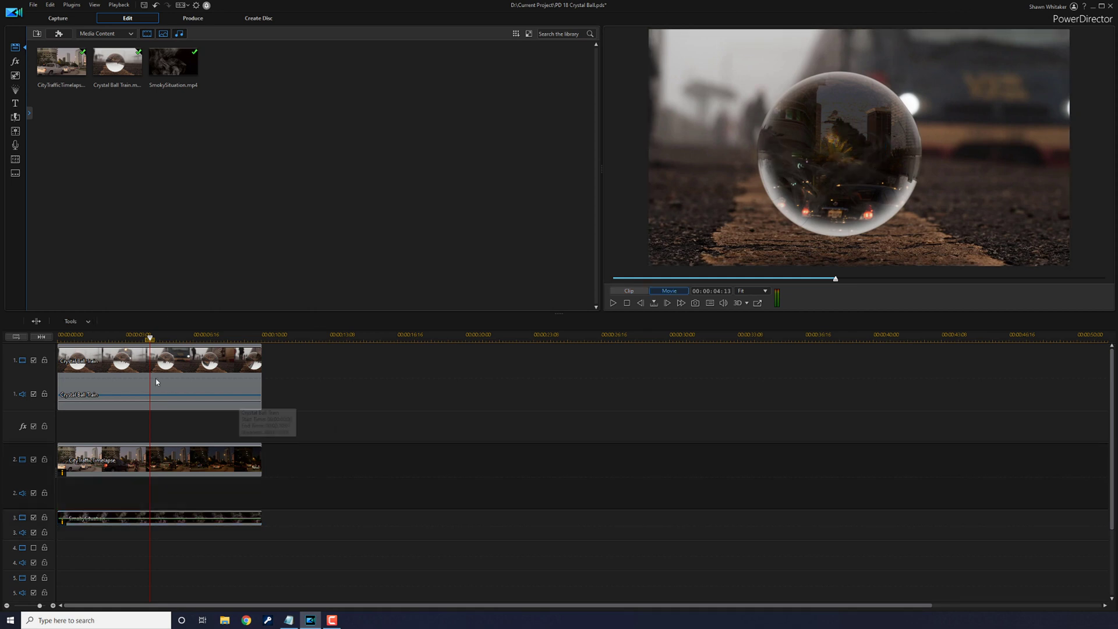
{"action": "left_click_drag", "start_coordinate": [150, 339], "coordinate": [23, 354]}
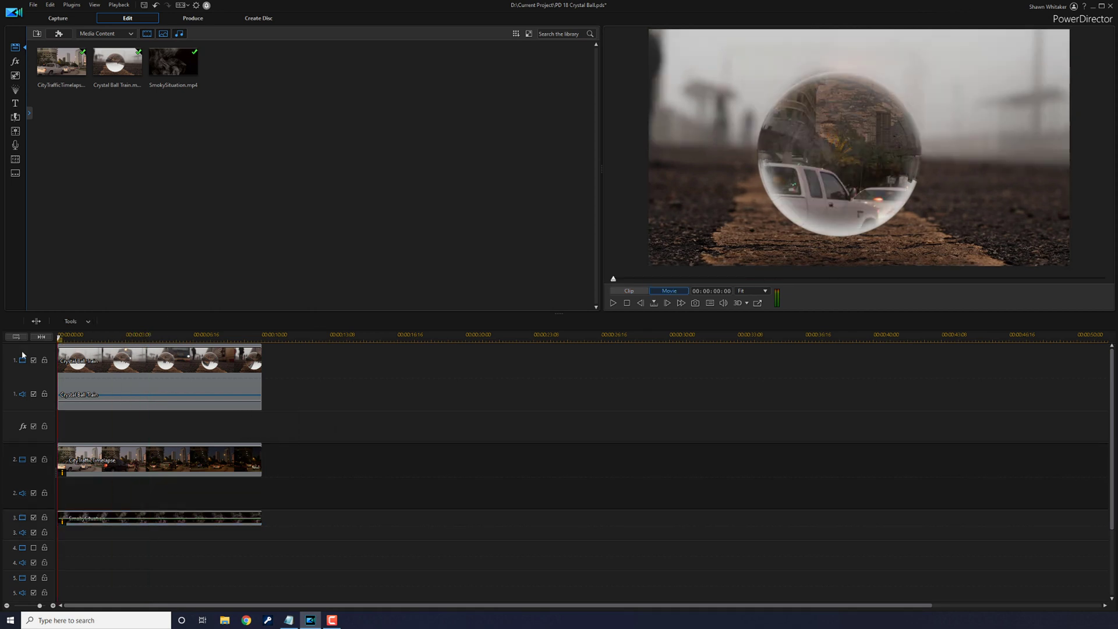
{"action": "left_click", "coordinate": [614, 304]}
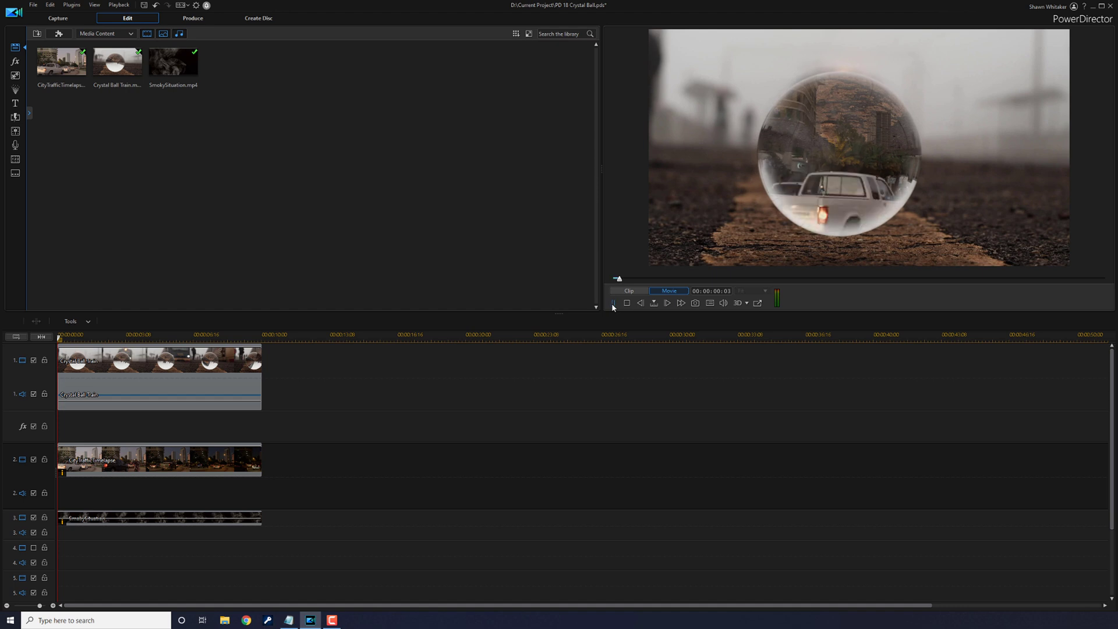